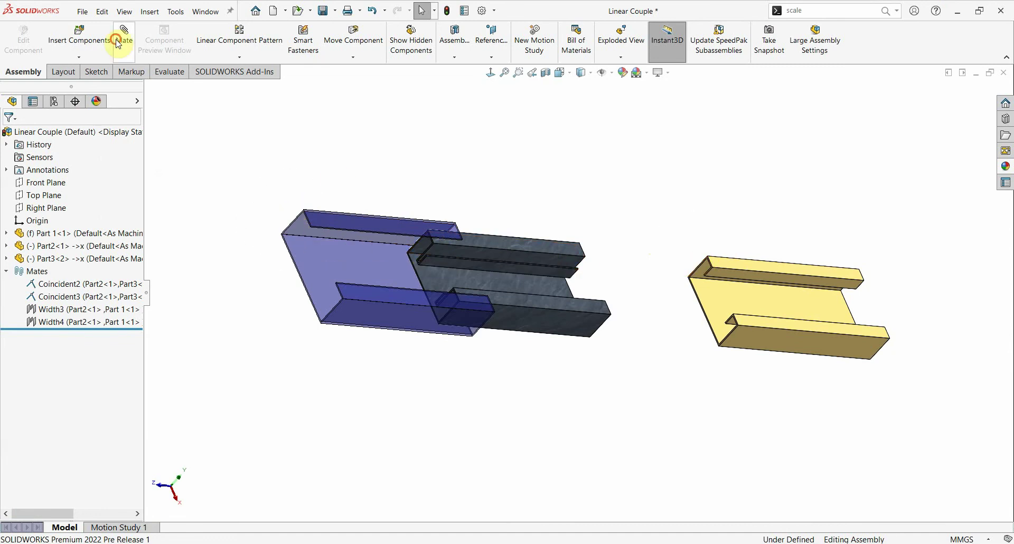
- Add a Coincident mate between the grey slide's end face and the blue outer part's end face
scroll(140, 283, "down", 3)
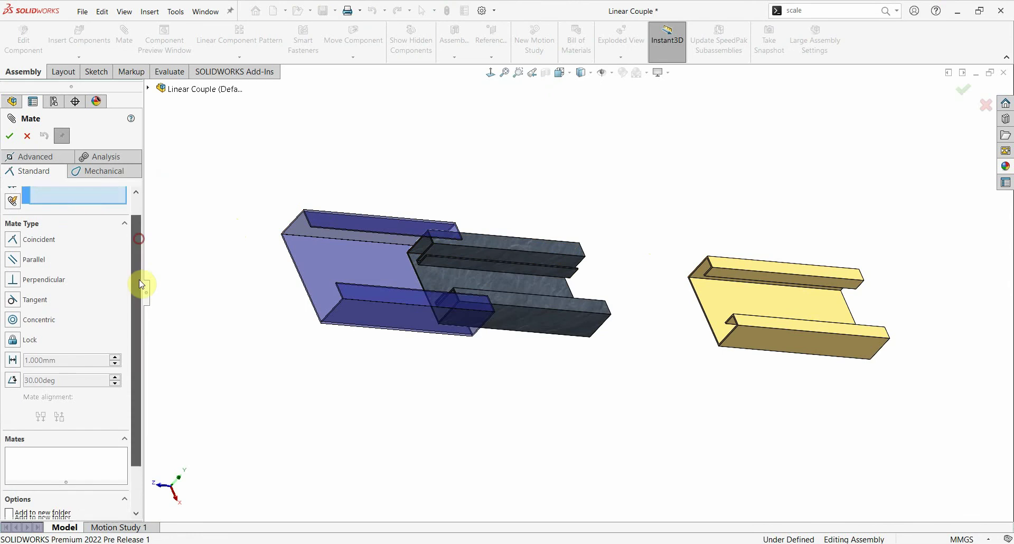
left_click(9, 497)
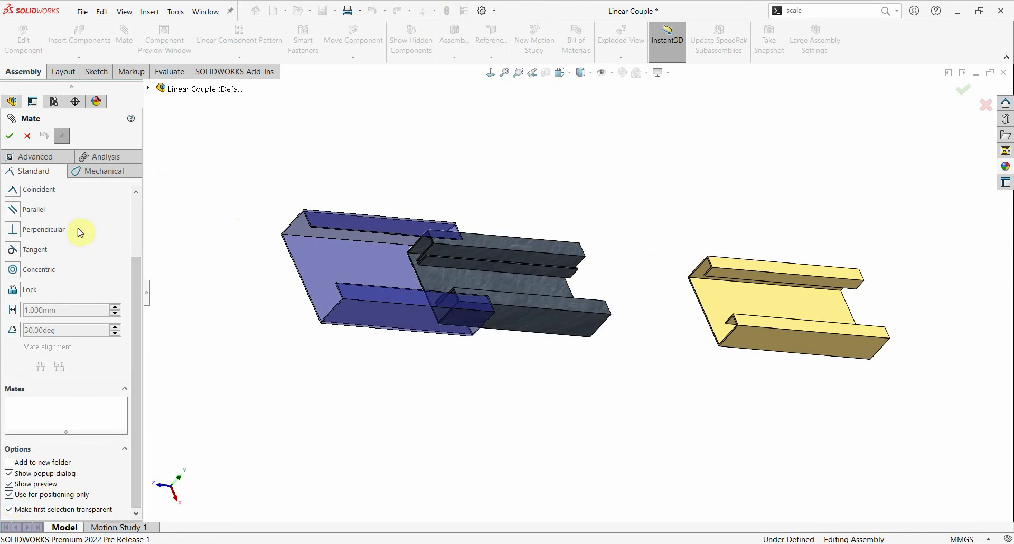
scroll(137, 333, "up", 3)
left_click(12, 267)
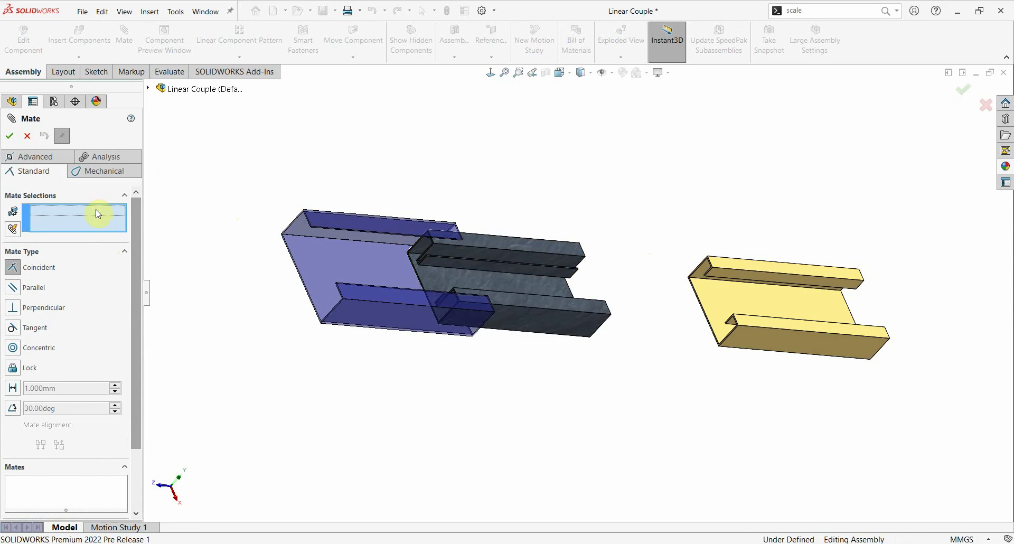
scroll(397, 251, "down", 2)
scroll(544, 267, "down", 3)
scroll(576, 274, "down", 3)
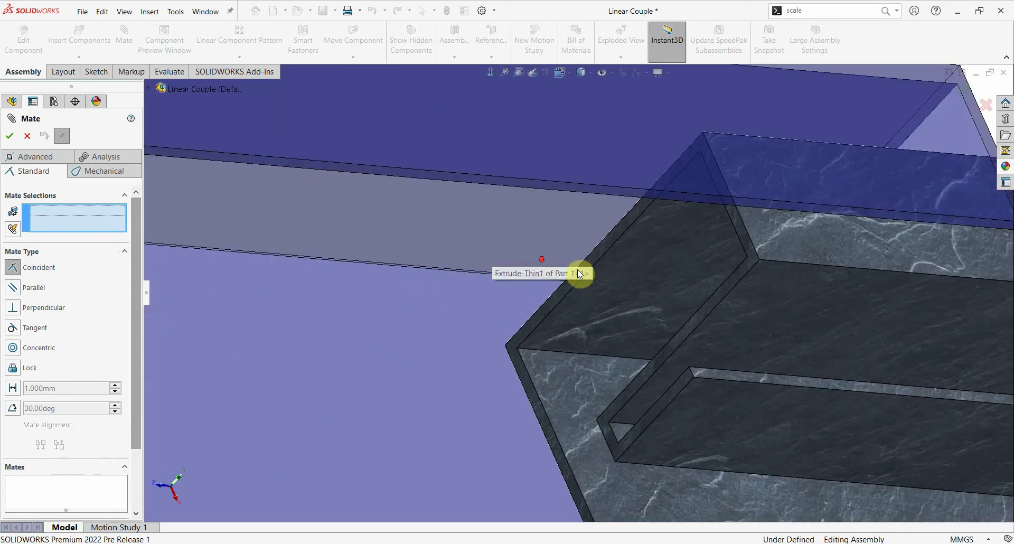
left_click(584, 270)
scroll(403, 265, "up", 5)
scroll(464, 273, "down", 5)
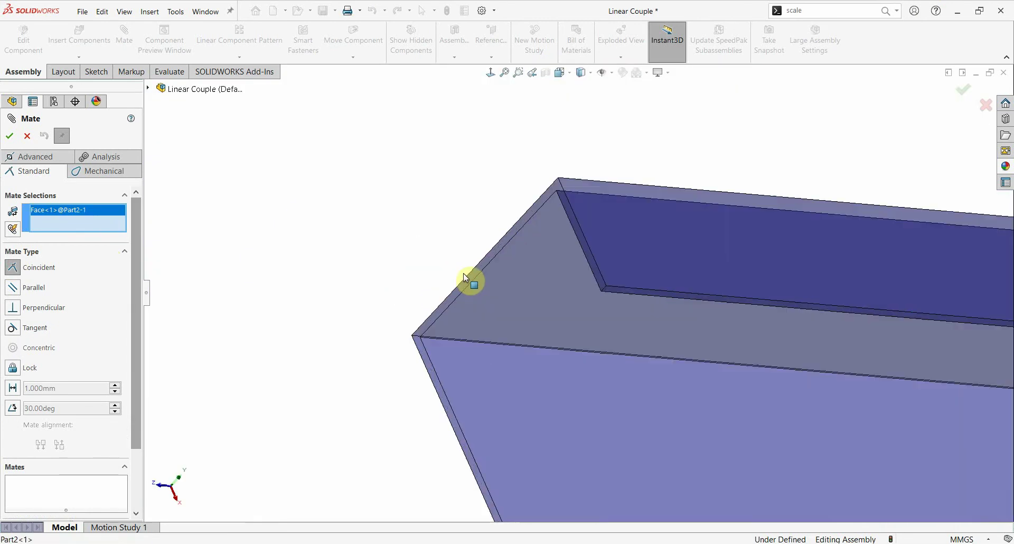
left_click(468, 281)
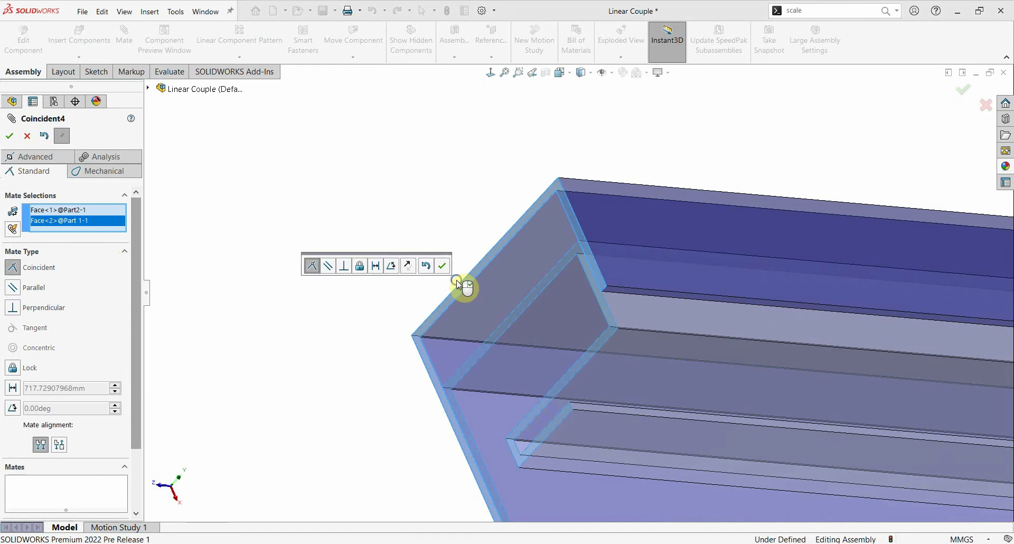
left_click(437, 265)
- Add a Coincident mate between the yellow slide's end face and the blue outer part's end face
scroll(358, 322, "up", 3)
scroll(448, 335, "up", 2)
scroll(876, 321, "down", 2)
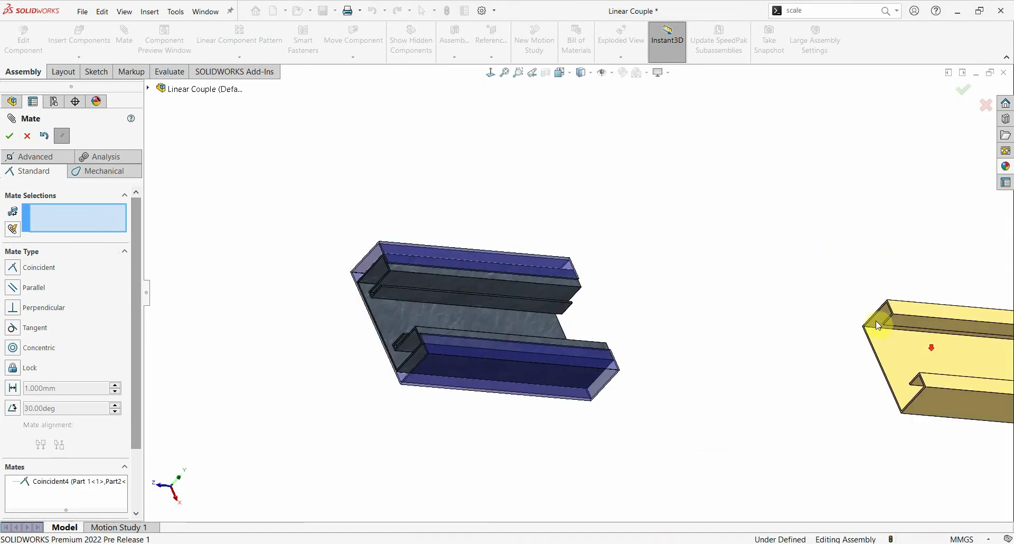
scroll(773, 304, "down", 3)
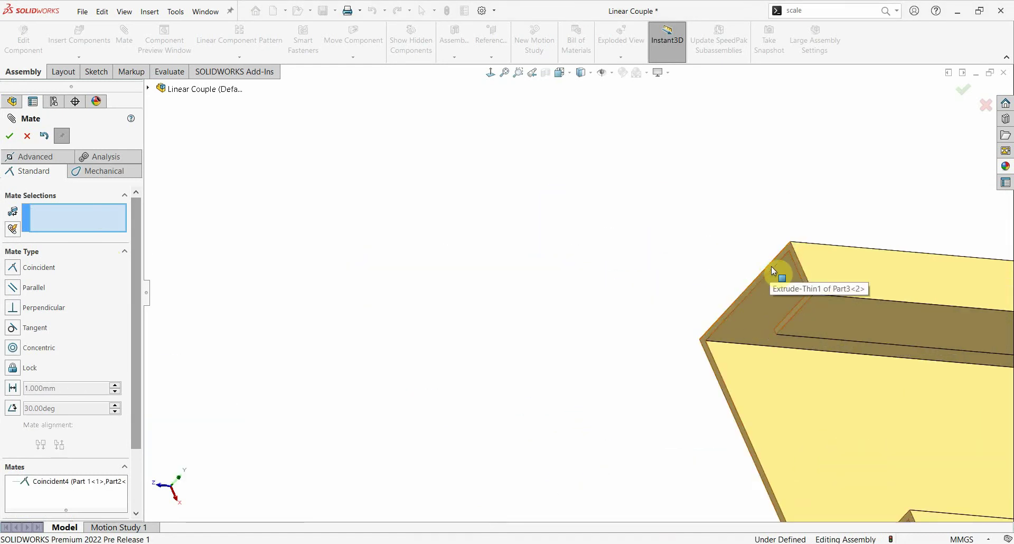
scroll(772, 266, "down", 1)
left_click(671, 289)
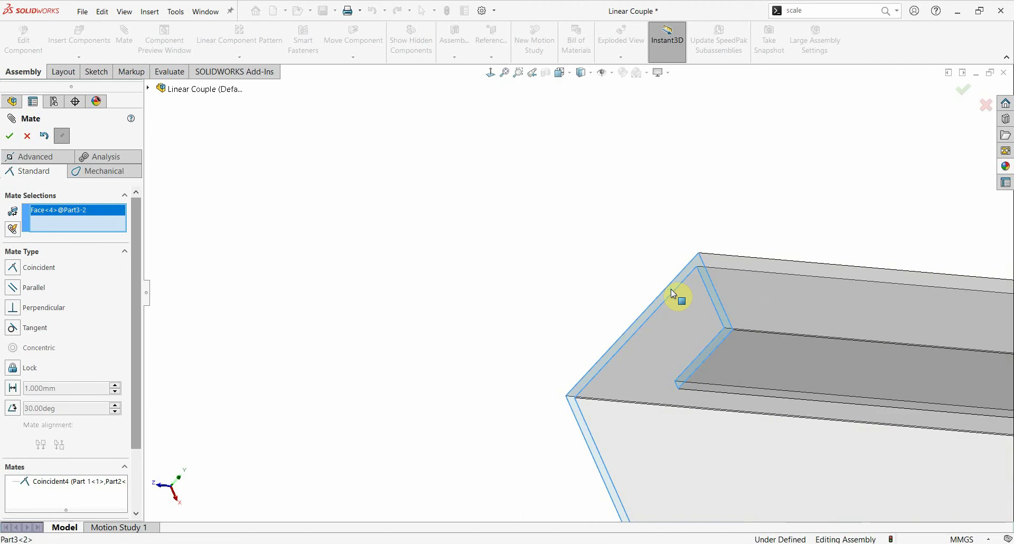
scroll(674, 294, "up", 3)
scroll(674, 292, "up", 3)
scroll(317, 280, "down", 3)
scroll(403, 275, "down", 3)
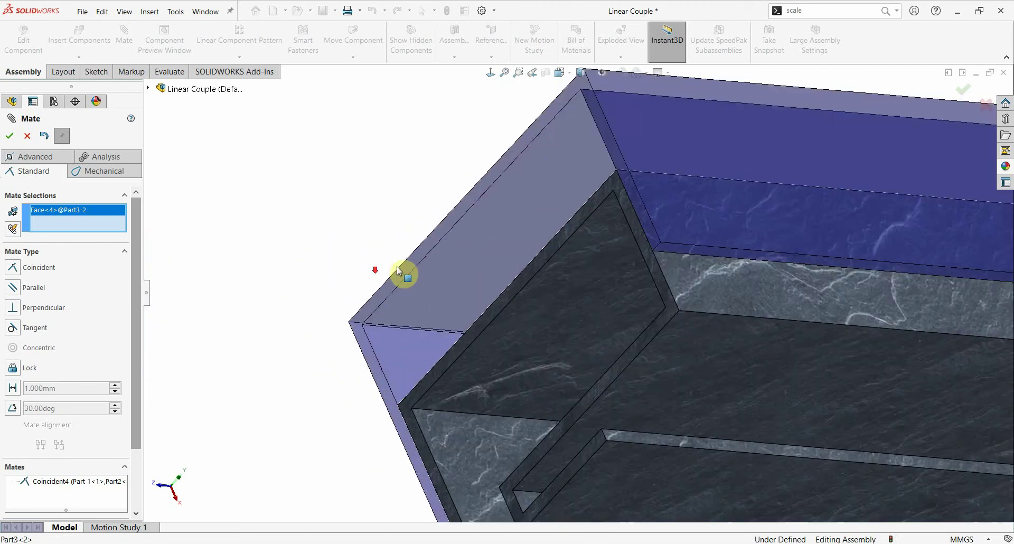
scroll(413, 290, "down", 2)
left_click(411, 286)
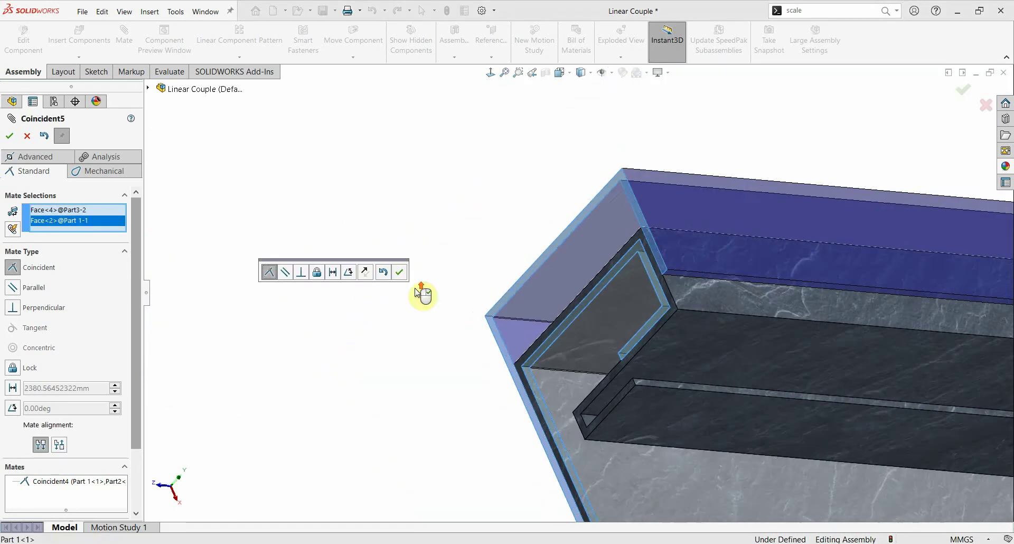
scroll(106, 422, "down", 3)
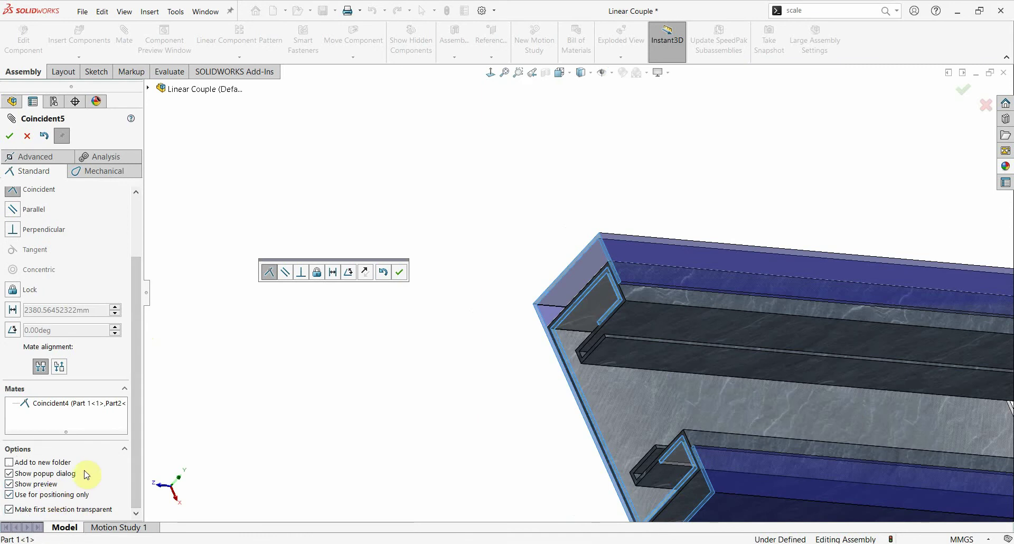
left_click(400, 272)
- Close the Mate dialog and orbit the assembly to view it from another angle
left_click_drag(138, 312, 92, 180)
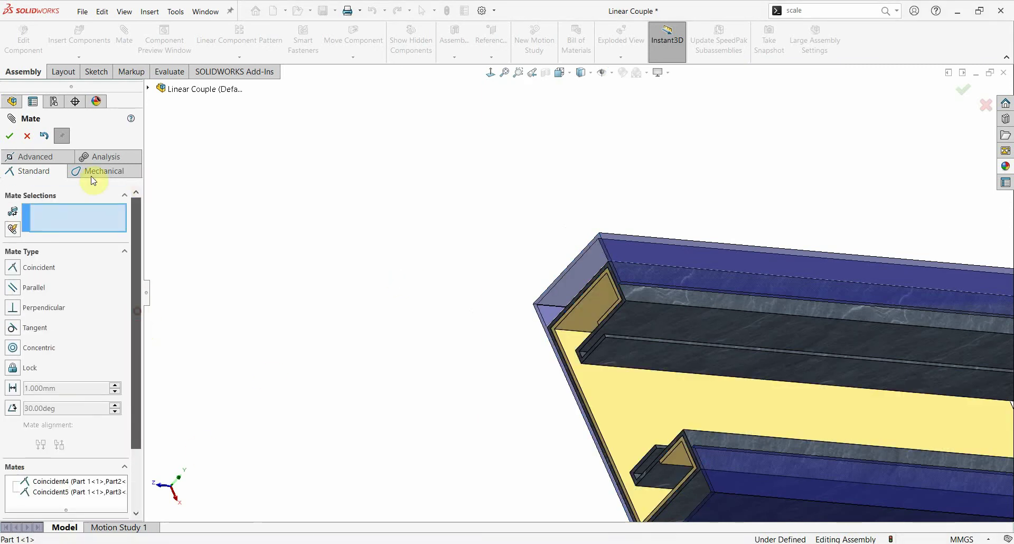
left_click(10, 136)
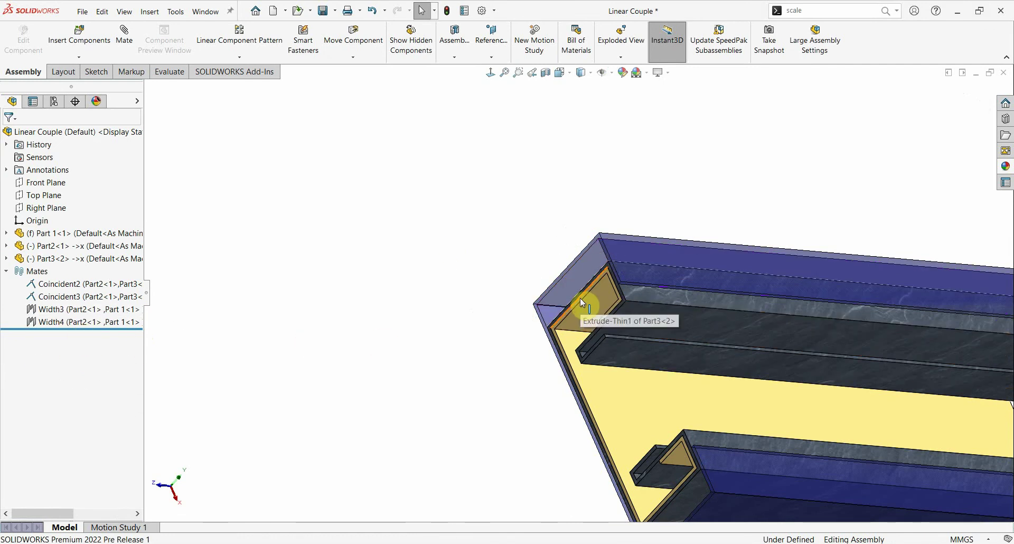
scroll(580, 298, "down", 2)
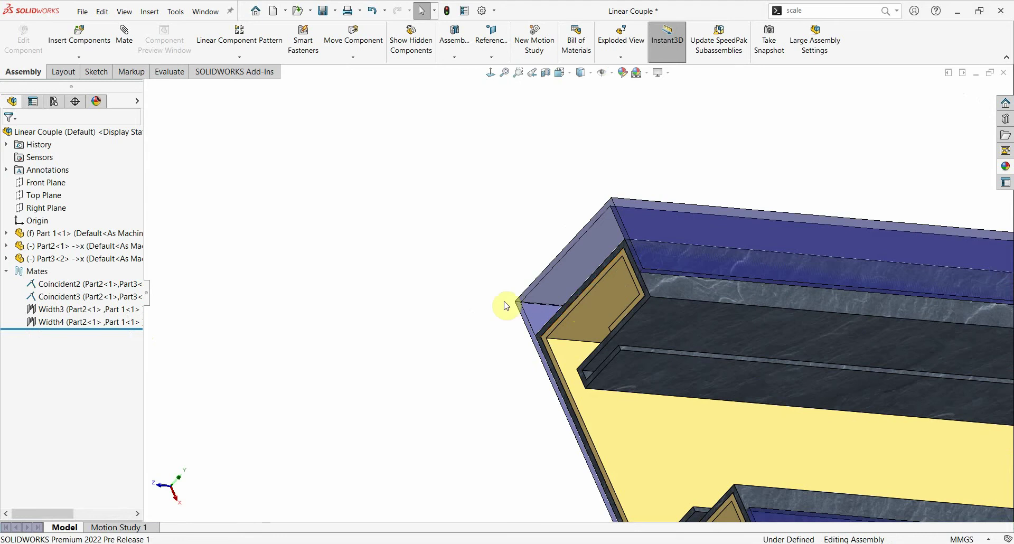
scroll(506, 306, "up", 4)
mouse_move(502, 301)
middle_mouse_down()
mouse_move(731, 412)
mouse_move(772, 398)
middle_mouse_up()
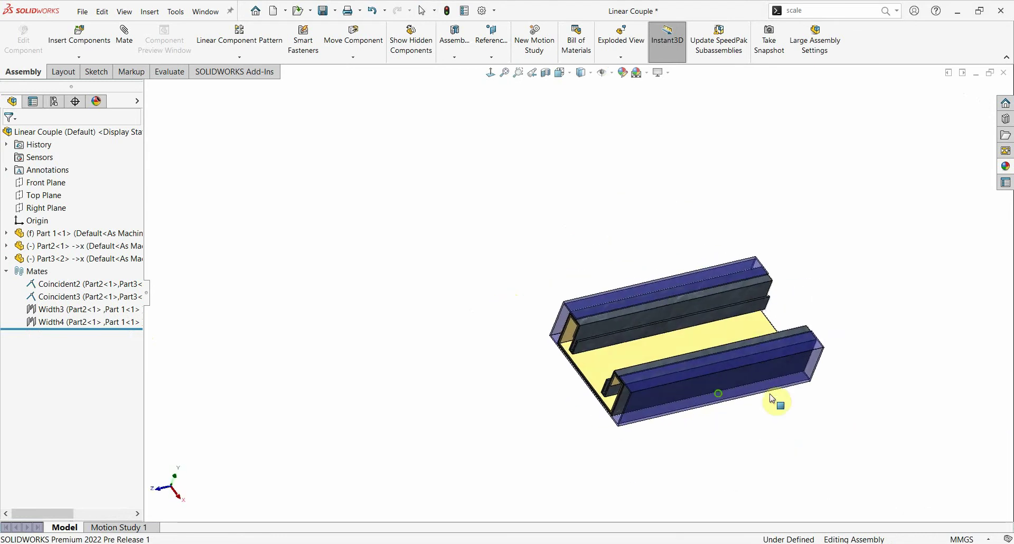
scroll(846, 392, "down", 1)
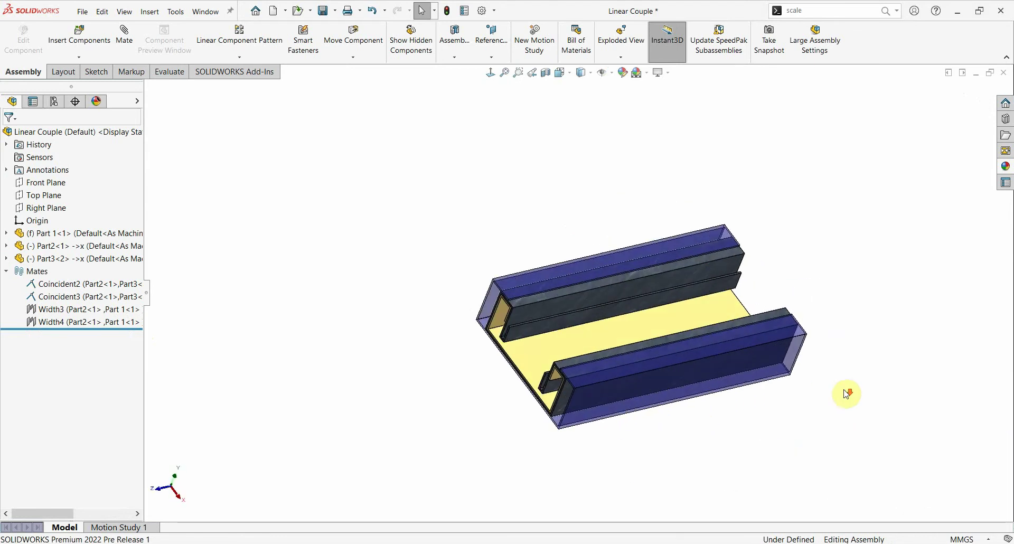
- Start a Linear/Linear Coupler mate between the grey slide's end face and the yellow slide's end rim
left_click(126, 39)
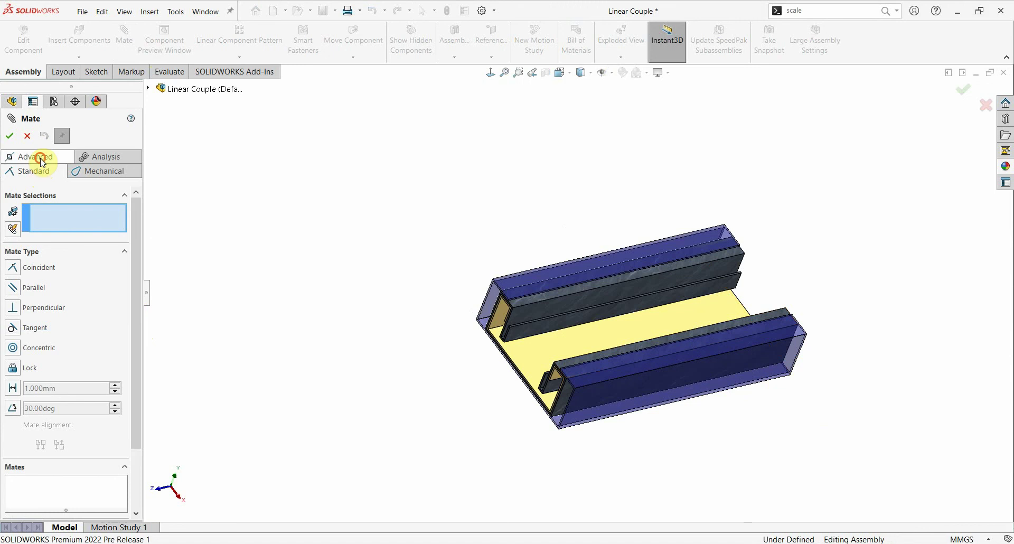
left_click(41, 161)
left_click(13, 344)
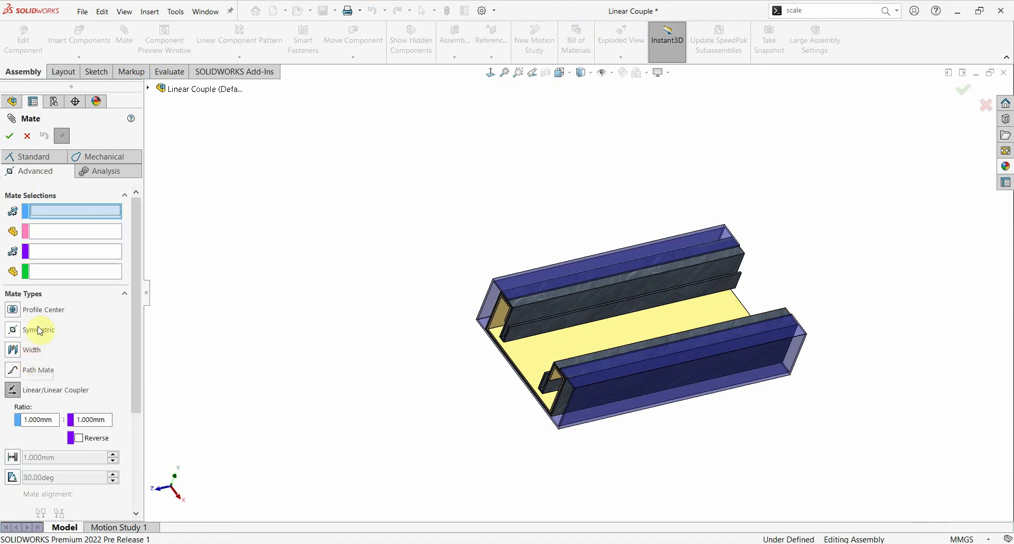
left_click(47, 252)
left_click(48, 212)
left_click(50, 211)
left_click(61, 252)
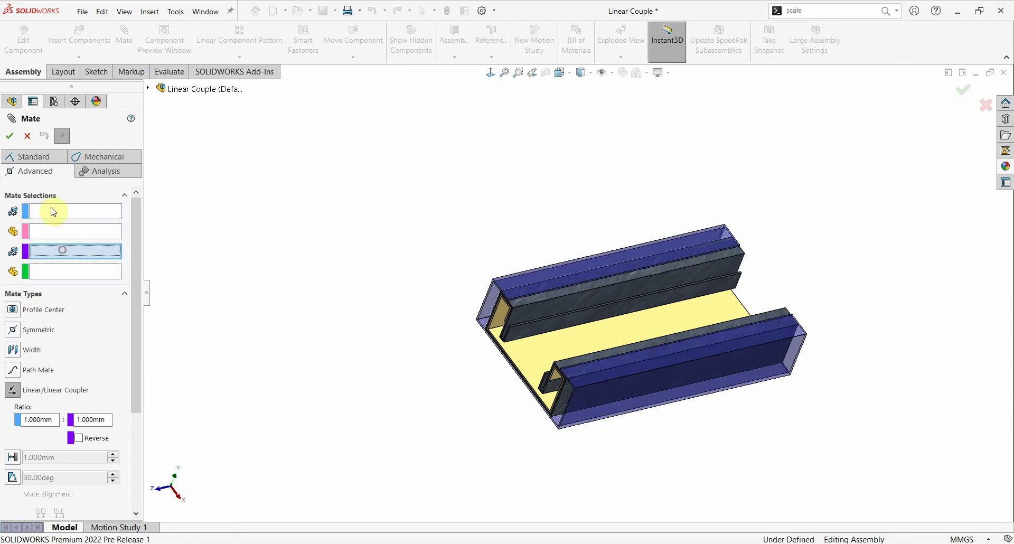
left_click(51, 211)
scroll(582, 268, "down", 5)
scroll(484, 232, "down", 5)
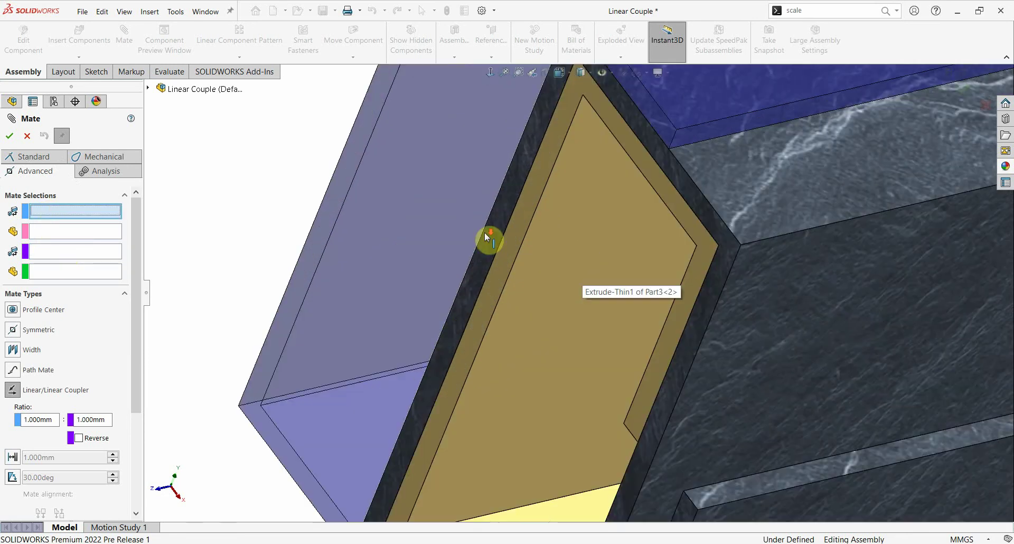
left_click(490, 252)
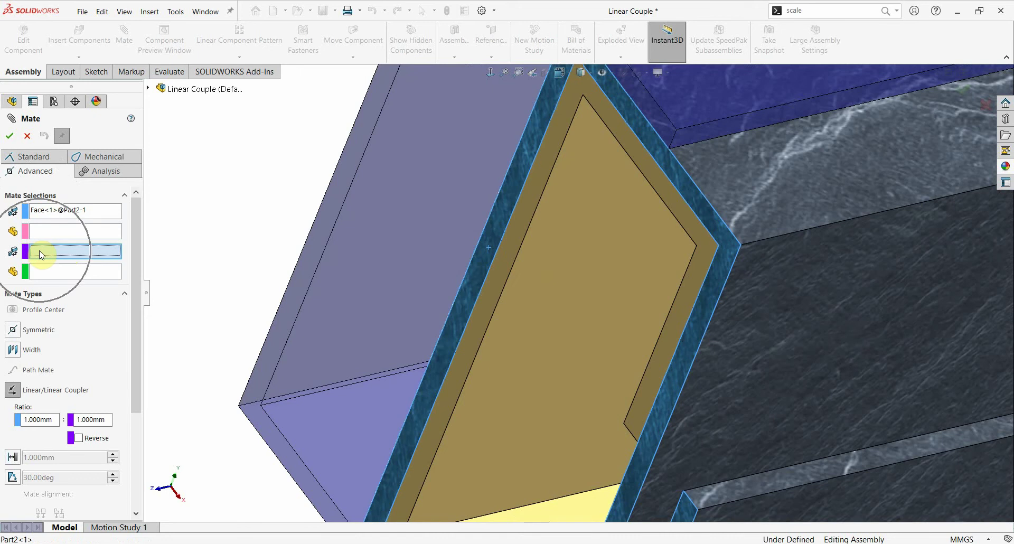
left_click(495, 295)
scroll(493, 293, "up", 3)
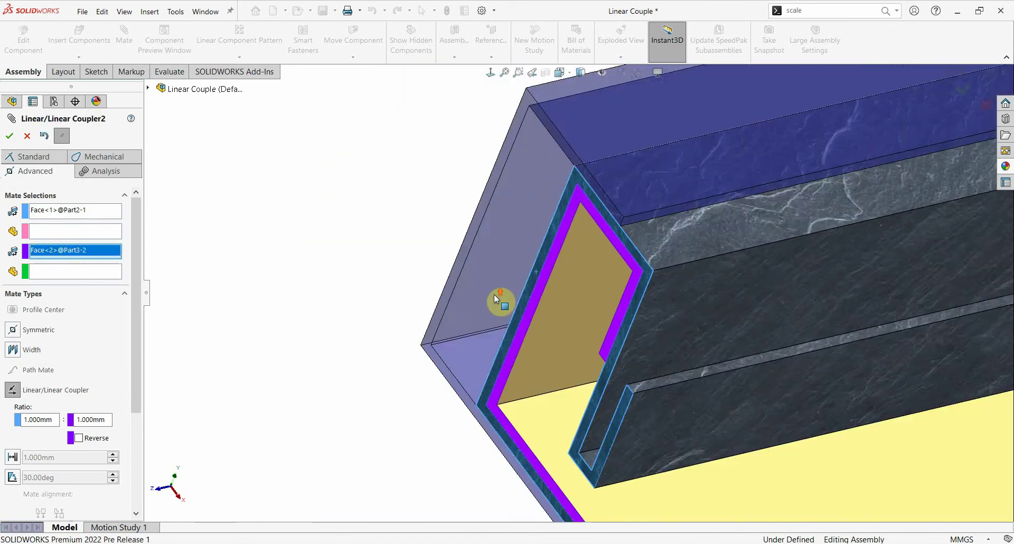
scroll(494, 293, "up", 3)
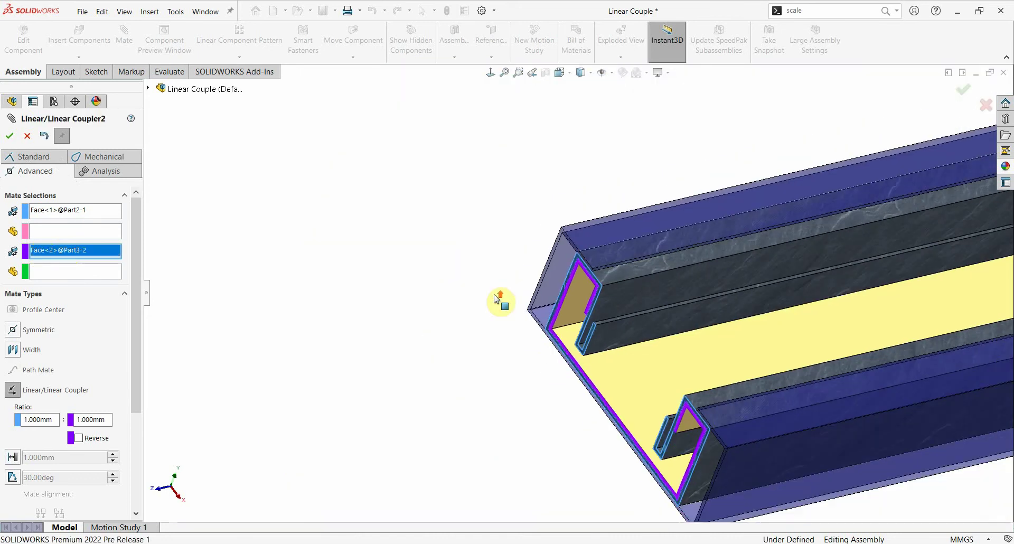
- Set the outer tube Part 1-1 as the reference component for both coupled faces
left_click(59, 233)
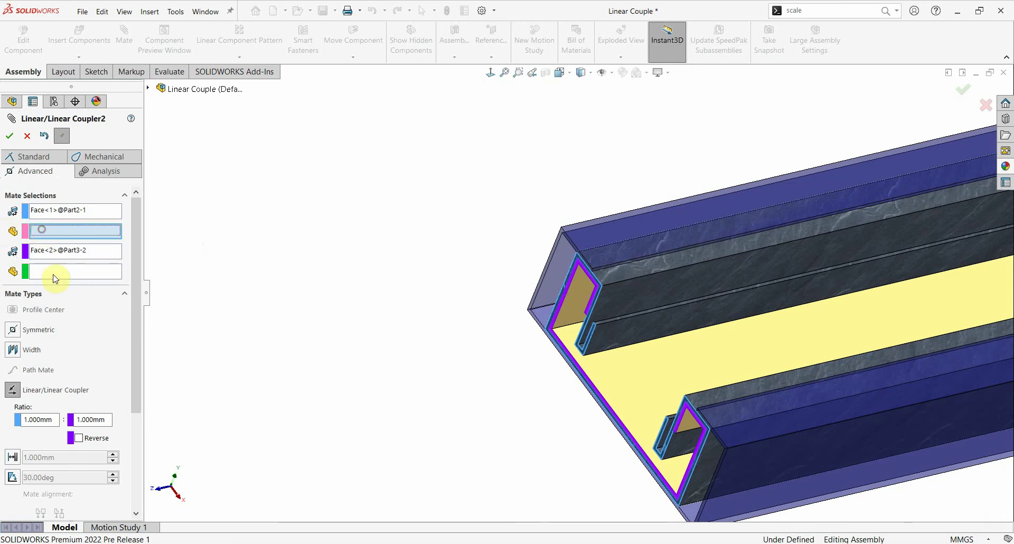
left_click(50, 271)
left_click(59, 233)
left_click(551, 275)
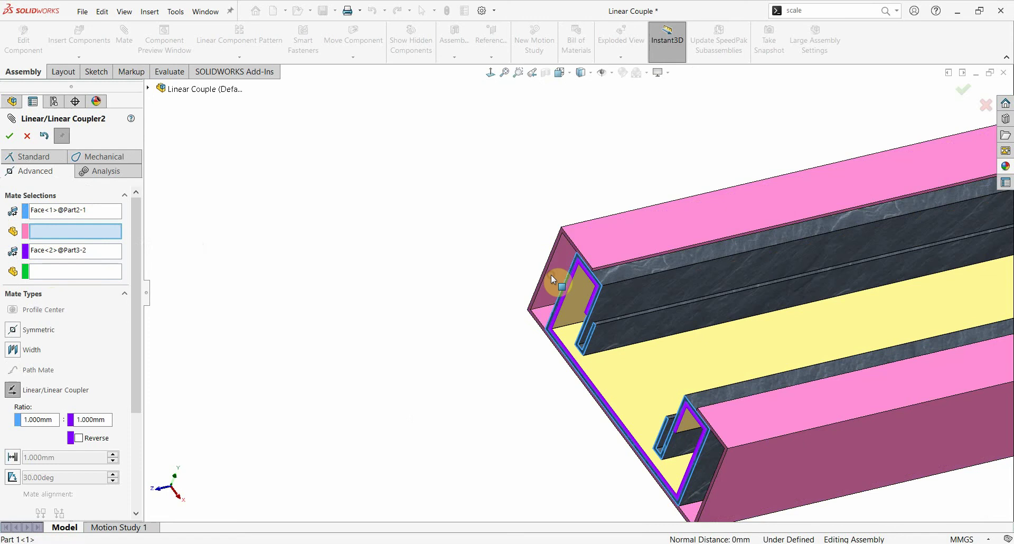
left_click(62, 273)
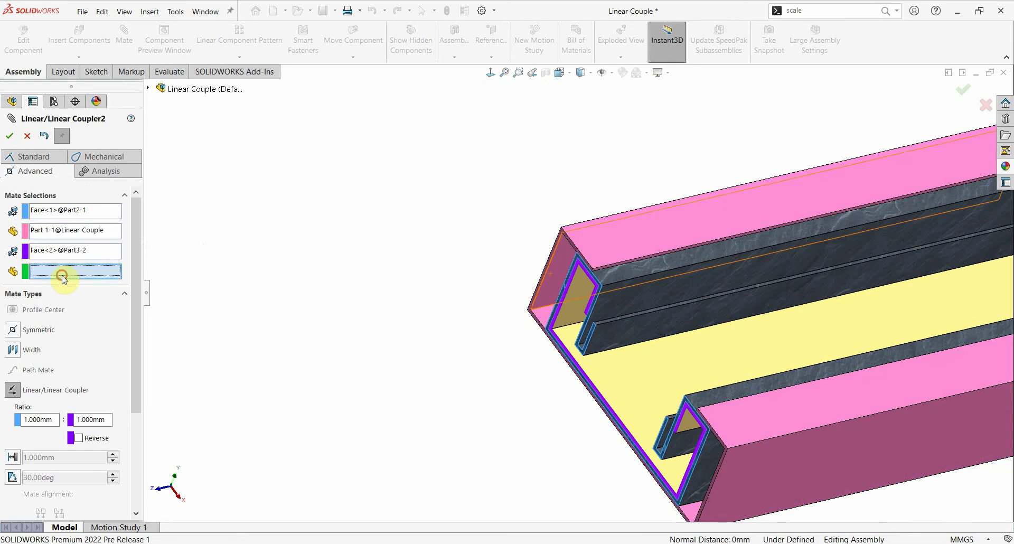
left_click(560, 262)
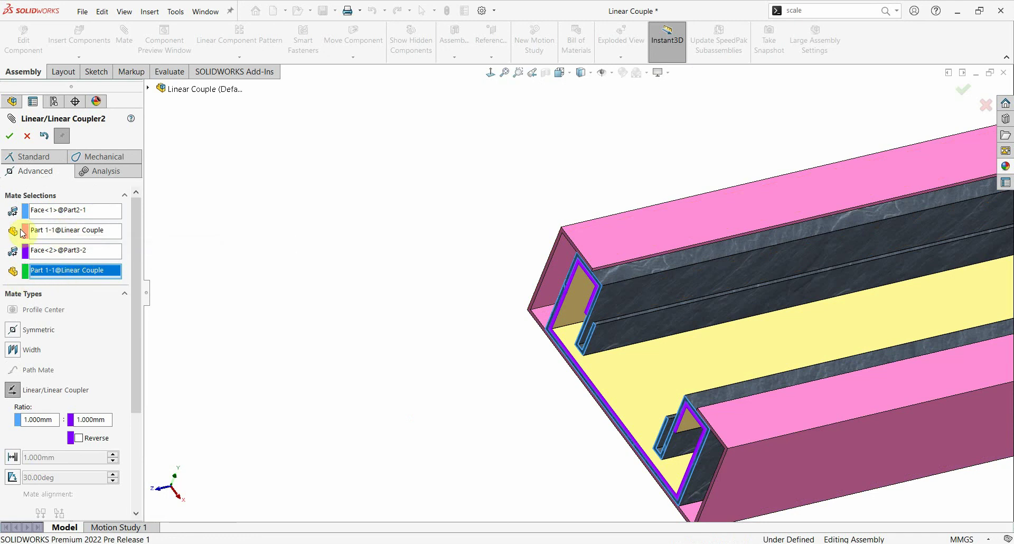
- Set the coupler ratio to 1:2 and accept Linear/Linear Coupler2
left_click(39, 419)
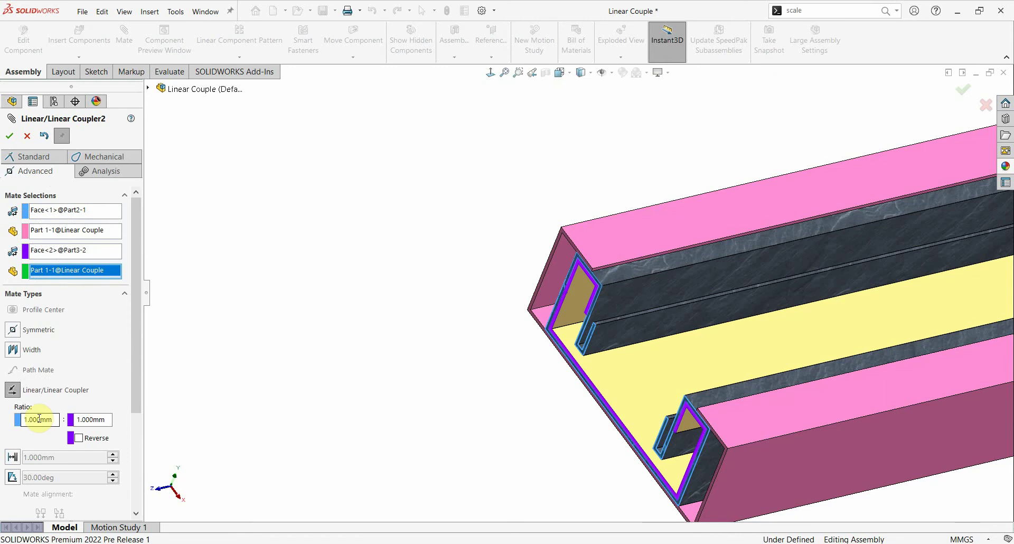
scroll(560, 318, "down", 2)
scroll(560, 318, "down", 2)
left_click(111, 419)
type("2")
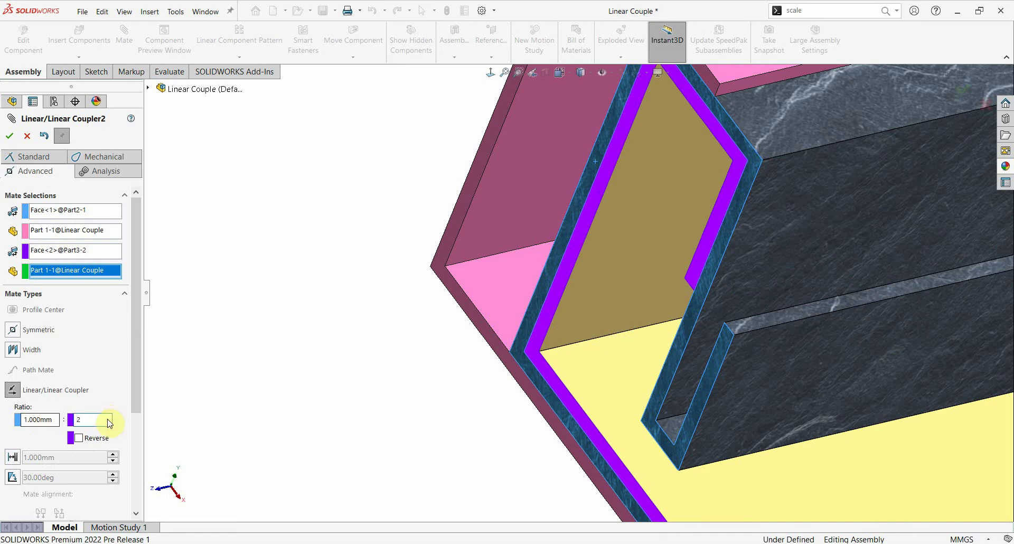
left_click(266, 347)
key("f")
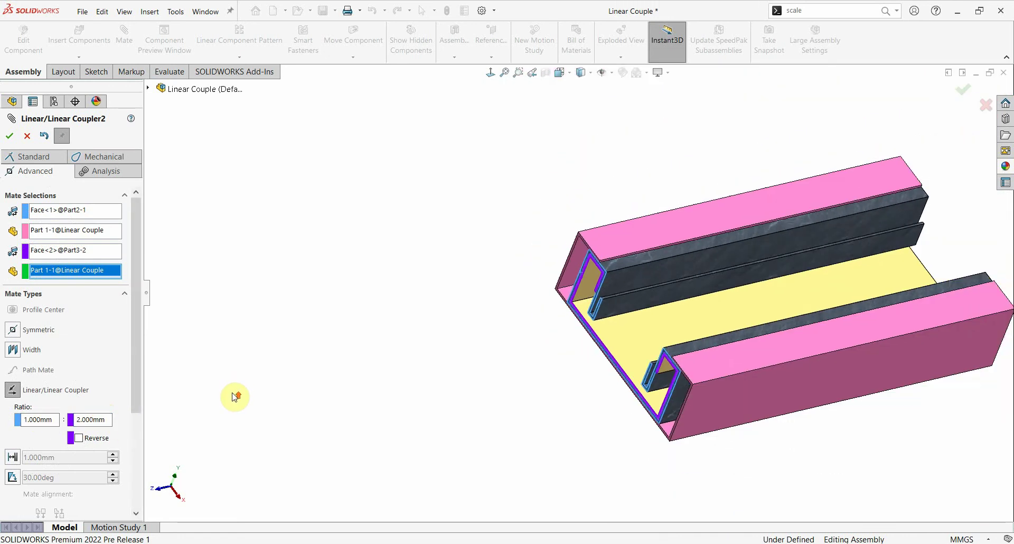
left_click(10, 136)
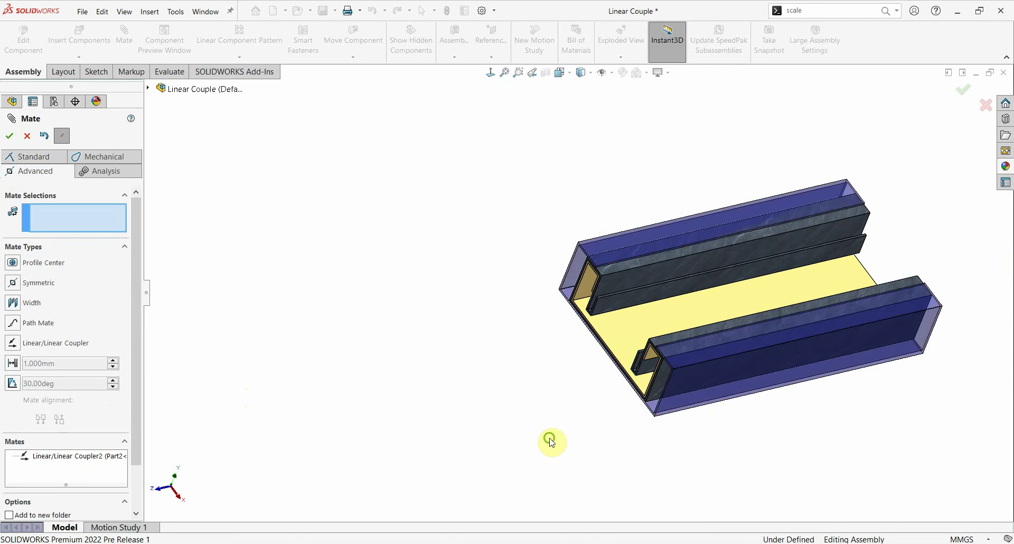
- Drag the grey channel back and forth to test the coupled slide motion
mouse_move(549, 441)
middle_mouse_down()
mouse_move(517, 473)
mouse_move(826, 336)
middle_mouse_up()
key("f")
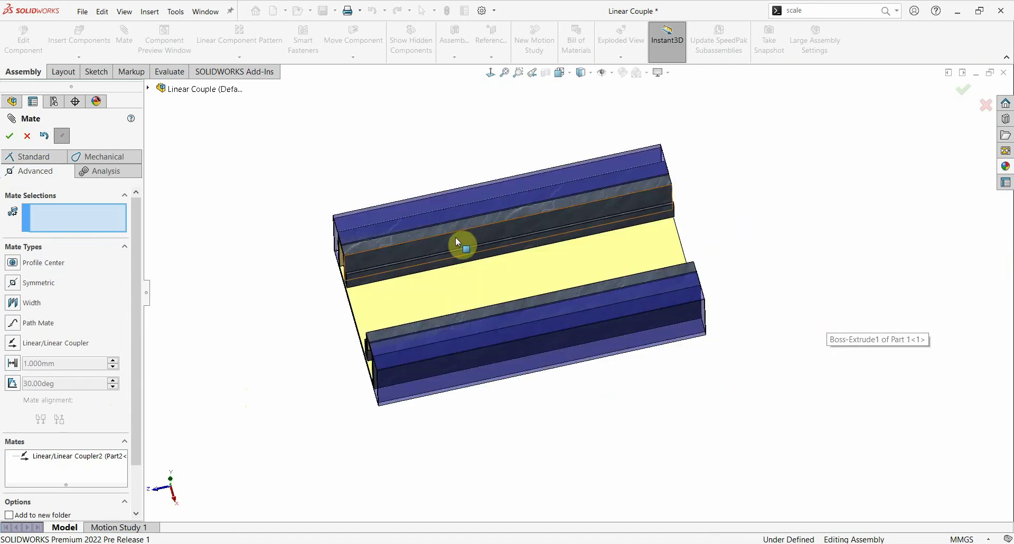
mouse_move(465, 237)
left_mouse_down()
mouse_move(665, 211)
mouse_move(635, 238)
mouse_move(685, 252)
mouse_move(840, 228)
mouse_move(664, 278)
mouse_move(680, 280)
left_mouse_up()
scroll(581, 296, "up", 3)
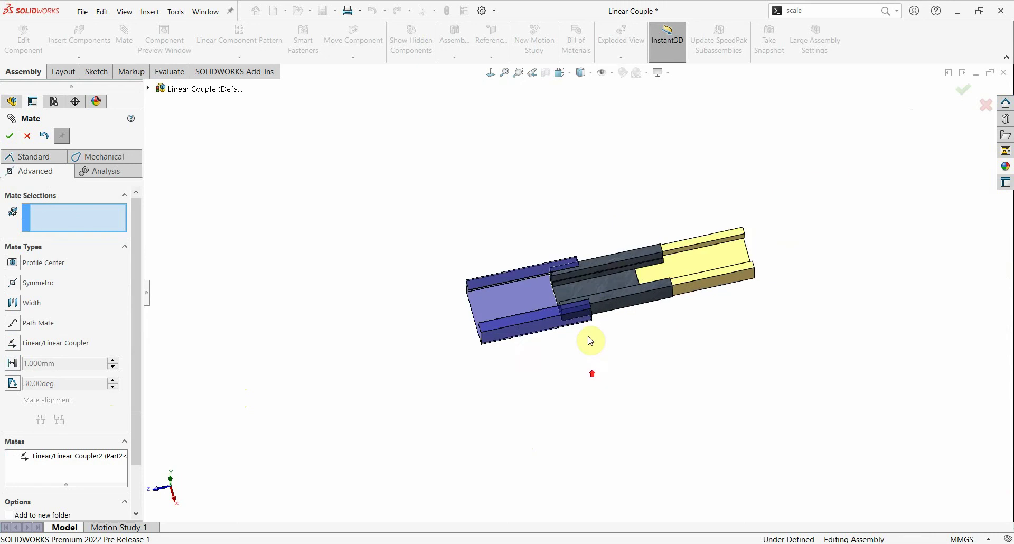
mouse_move(604, 292)
left_mouse_down()
mouse_move(724, 277)
mouse_move(645, 290)
mouse_move(681, 288)
left_mouse_up()
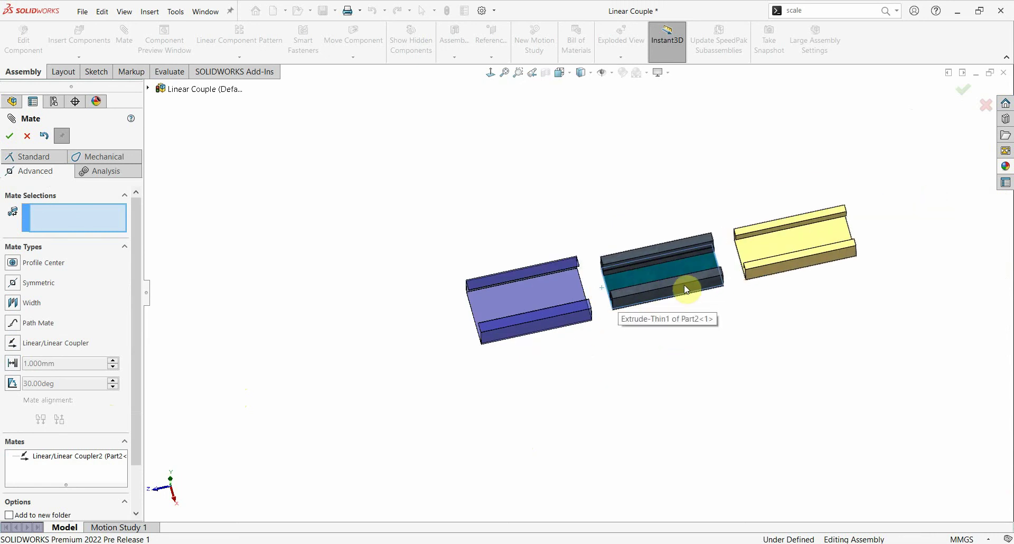
- Reverse the direction of Linear/Linear Coupler2 and drag the parts to test it
left_click(64, 456)
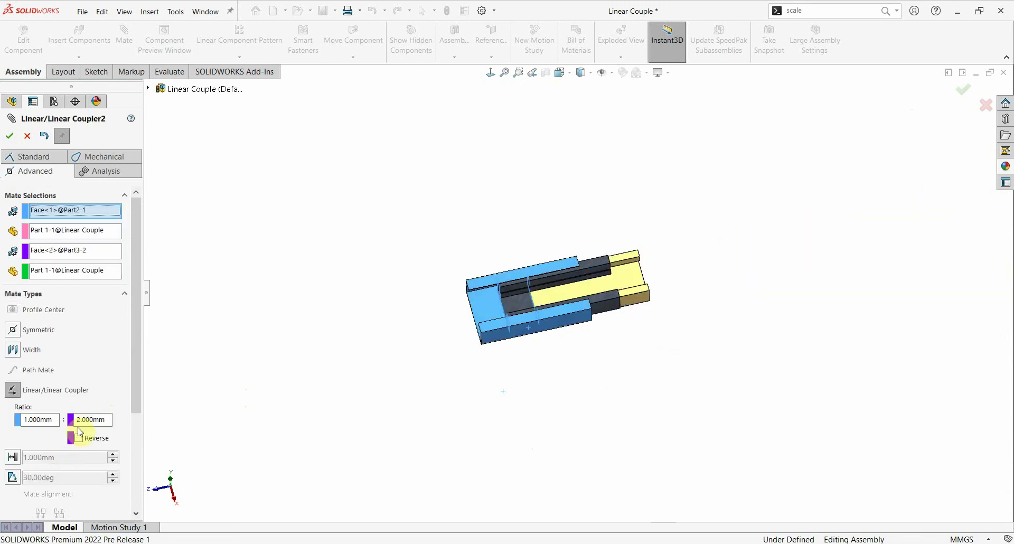
left_click(83, 420)
left_click(79, 439)
left_click(9, 135)
mouse_move(543, 306)
left_mouse_down()
mouse_move(679, 285)
mouse_move(640, 310)
mouse_move(473, 344)
mouse_move(715, 306)
mouse_move(530, 340)
mouse_move(651, 314)
mouse_move(518, 351)
mouse_move(570, 344)
left_mouse_up()
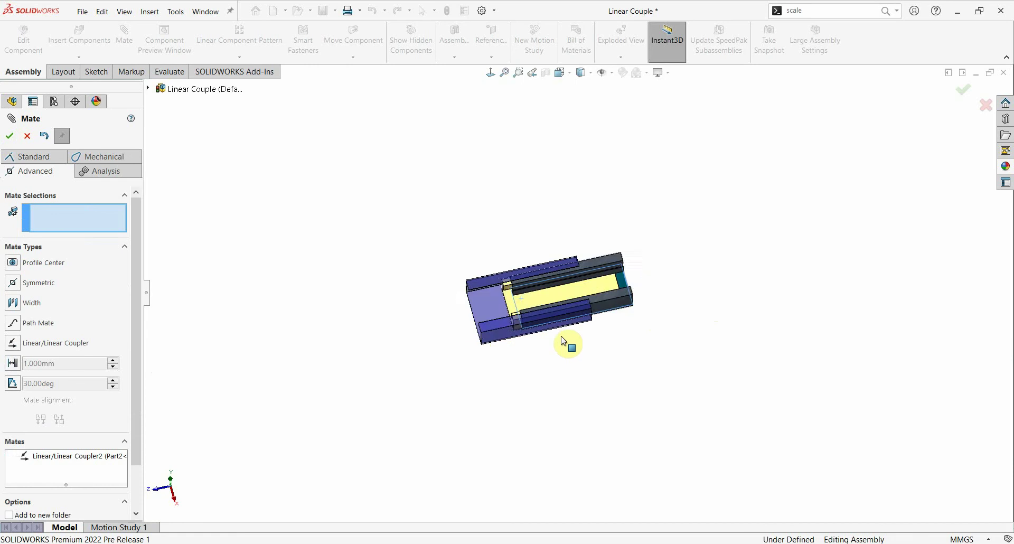
key("f")
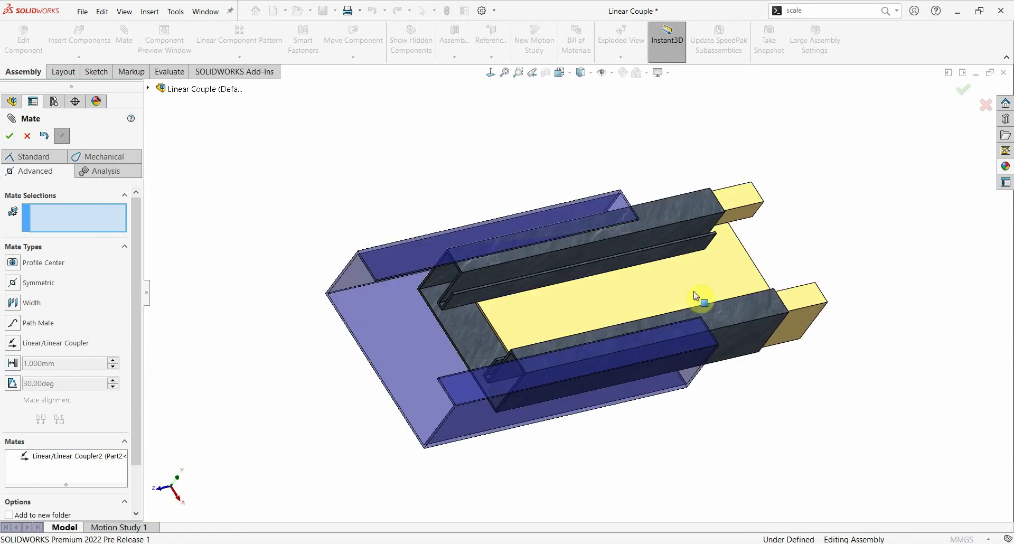
- Delete the Linear/Linear Coupler2 mate from the Mates folder
key("Escape")
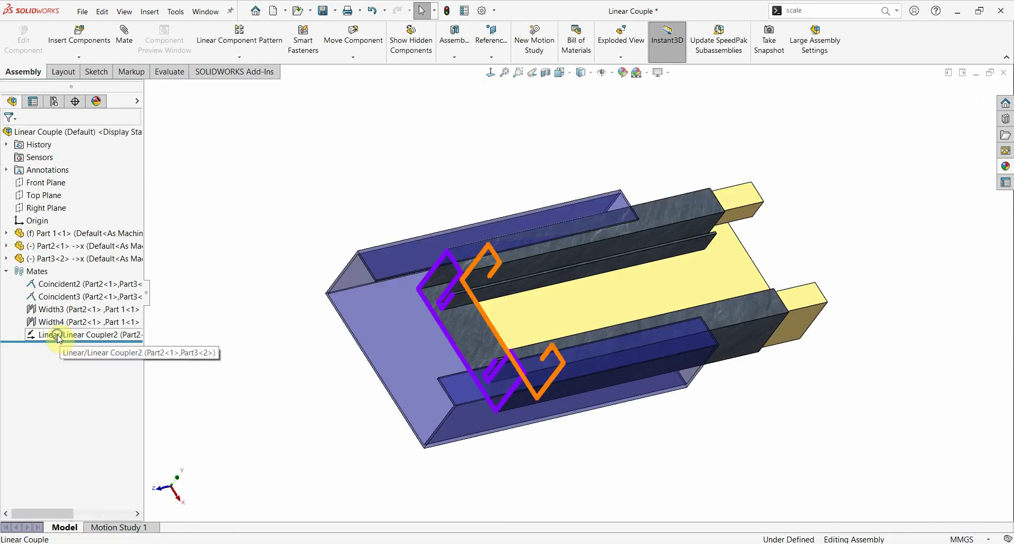
right_click(58, 337)
left_click(74, 390)
left_click(403, 143)
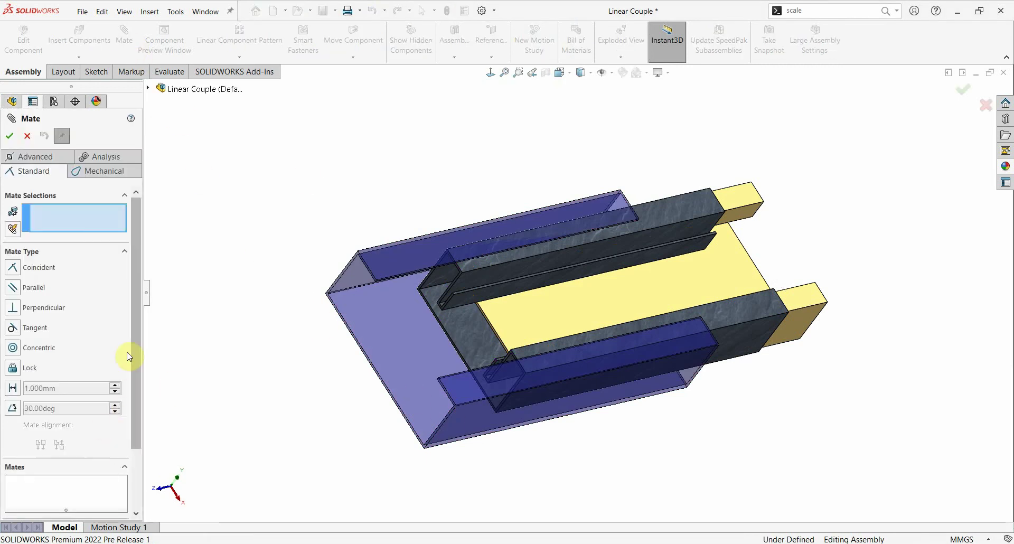
- Enable multi-mate mode with the outer tube's end face as the common coincident reference
scroll(139, 438, "down", 1)
scroll(106, 465, "down", 5)
left_click(19, 495)
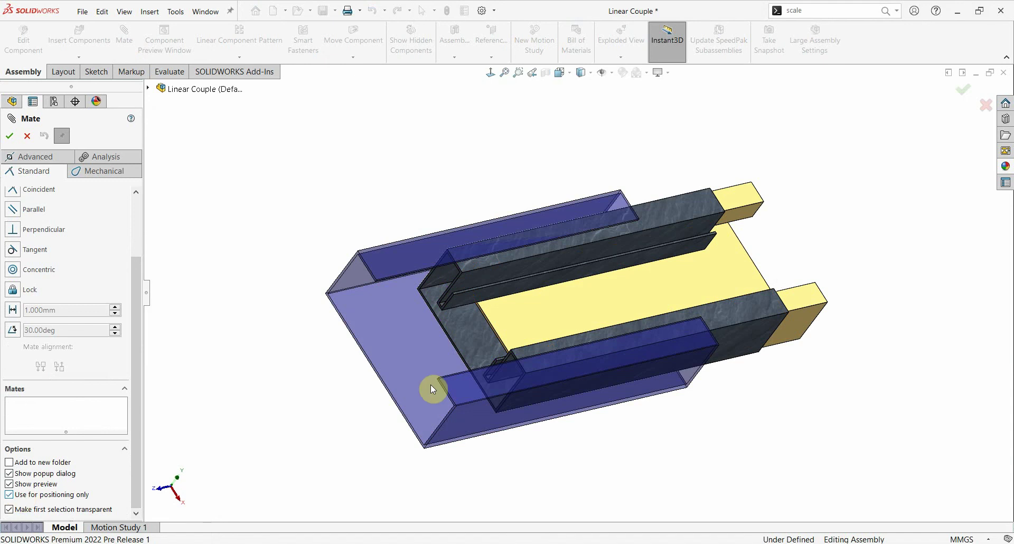
scroll(201, 317, "down", 5)
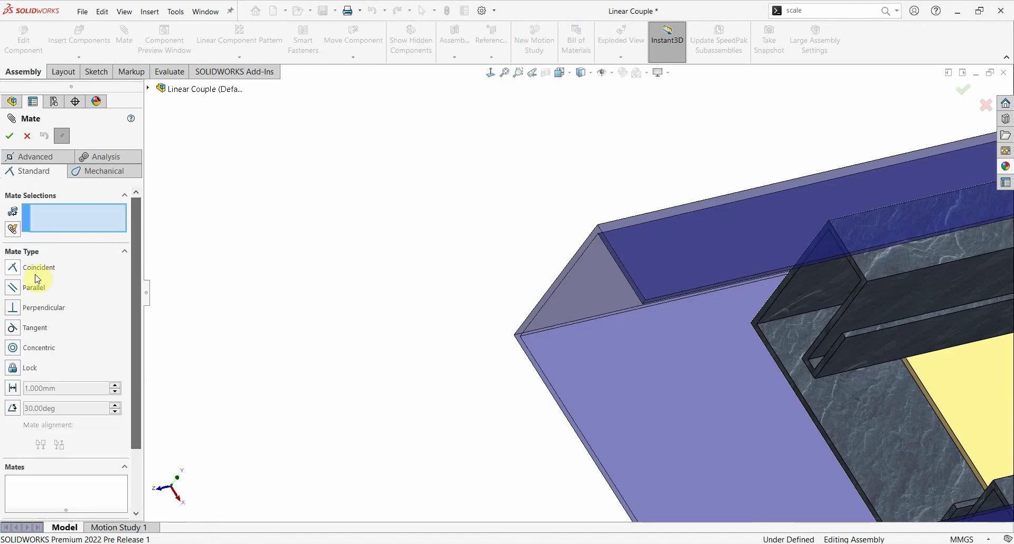
left_click(12, 229)
scroll(720, 360, "down", 3)
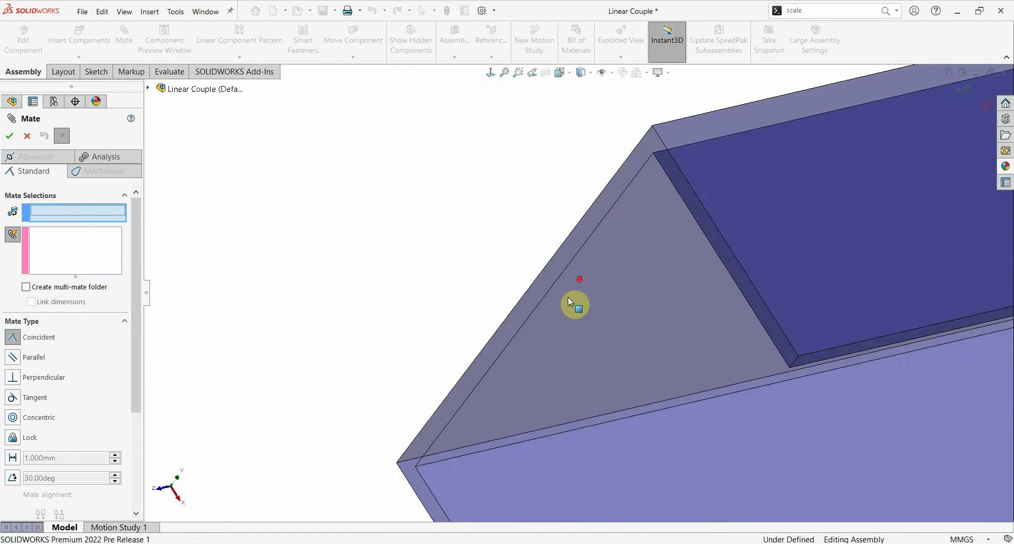
scroll(569, 296, "down", 3)
left_click(513, 278)
- Make the grey and yellow channels' end faces coincident with it and accept the multi-mate
scroll(514, 278, "up", 1)
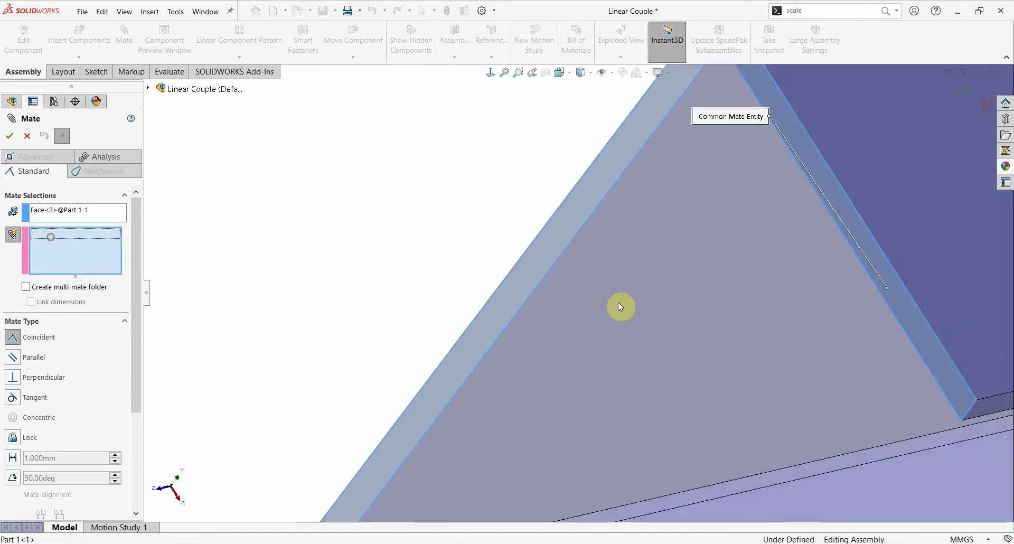
scroll(618, 303, "up", 3)
scroll(564, 290, "down", 2)
left_click(663, 308)
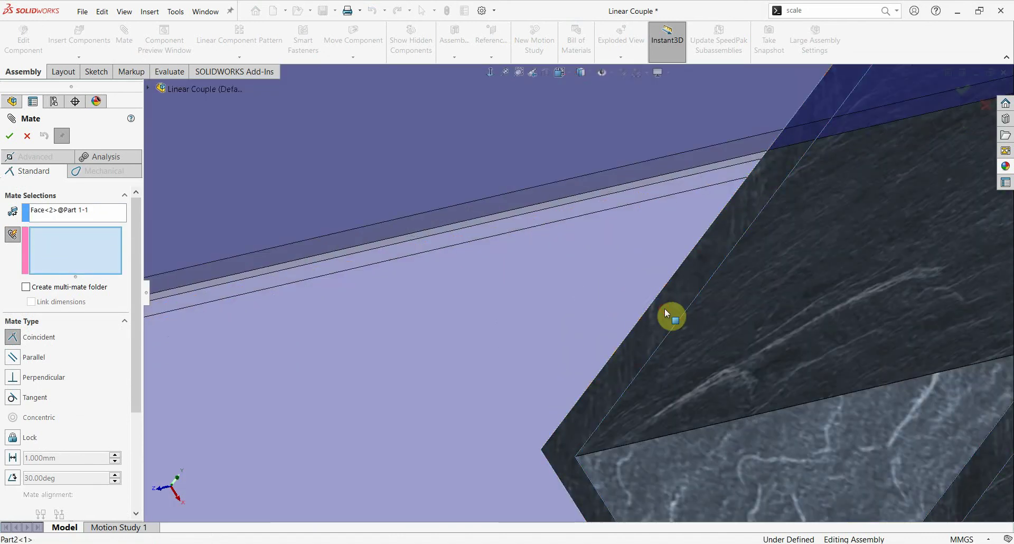
scroll(703, 371, "down", 3)
scroll(635, 409, "down", 3)
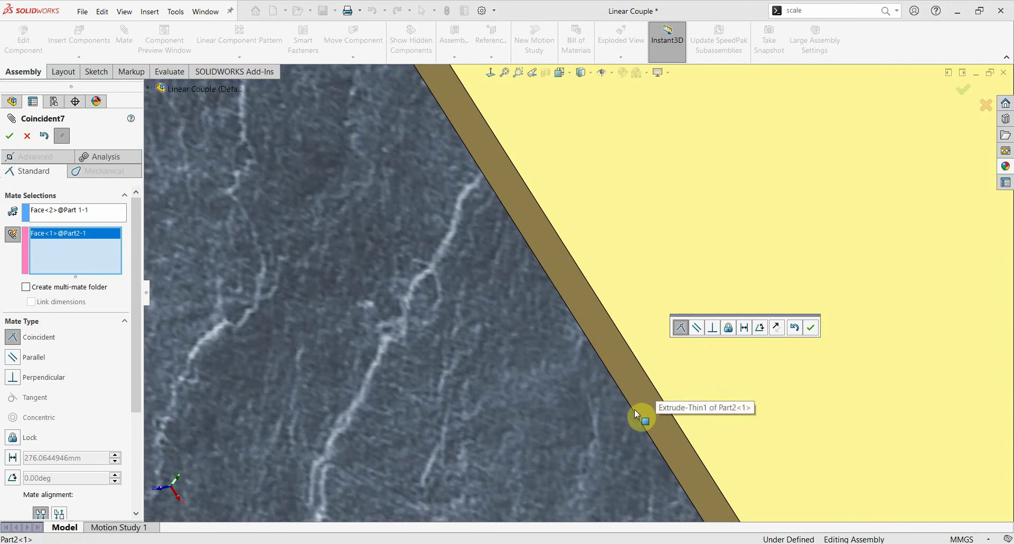
scroll(648, 407, "down", 3)
scroll(651, 401, "up", 3)
scroll(528, 296, "up", 2)
left_click(483, 246)
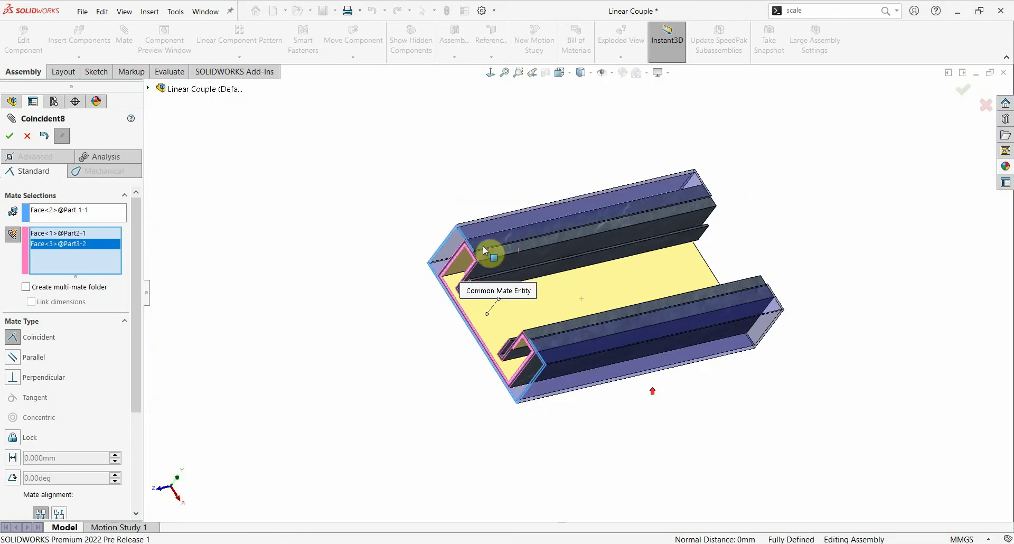
scroll(518, 336, "down", 3)
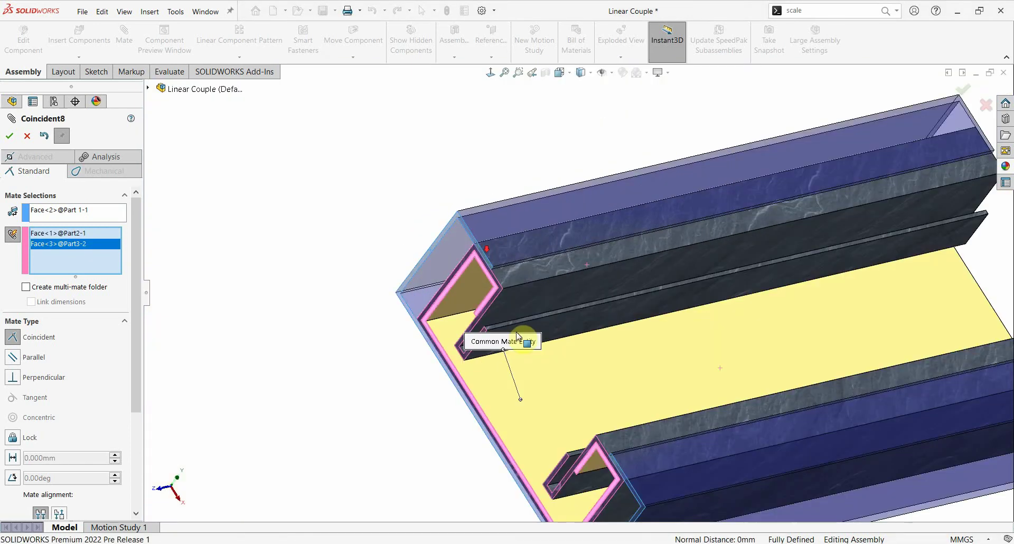
left_click(9, 136)
scroll(290, 210, "down", 3)
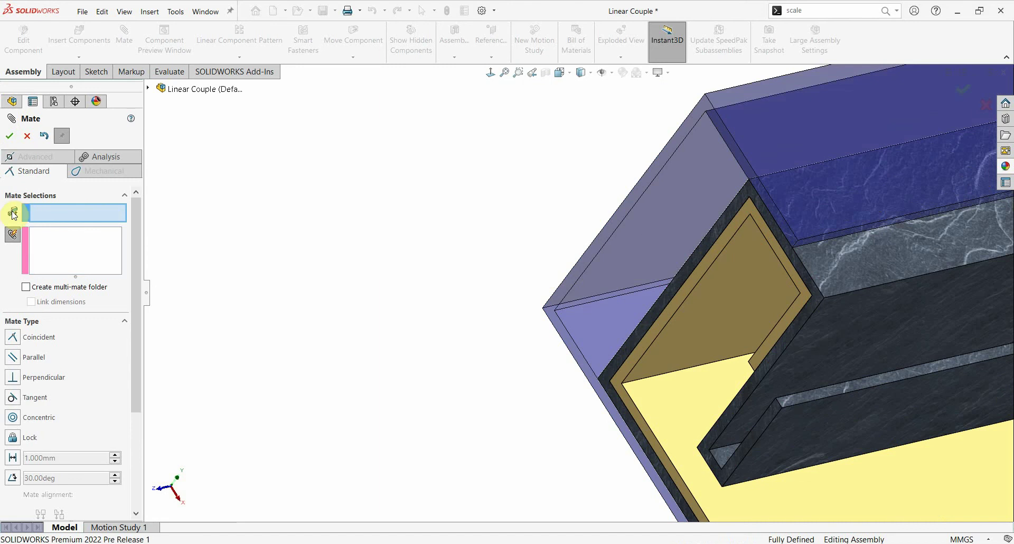
- Create an advanced limit distance mate between Part 1's end face and Part 2's face at 0 mm
left_click(125, 42)
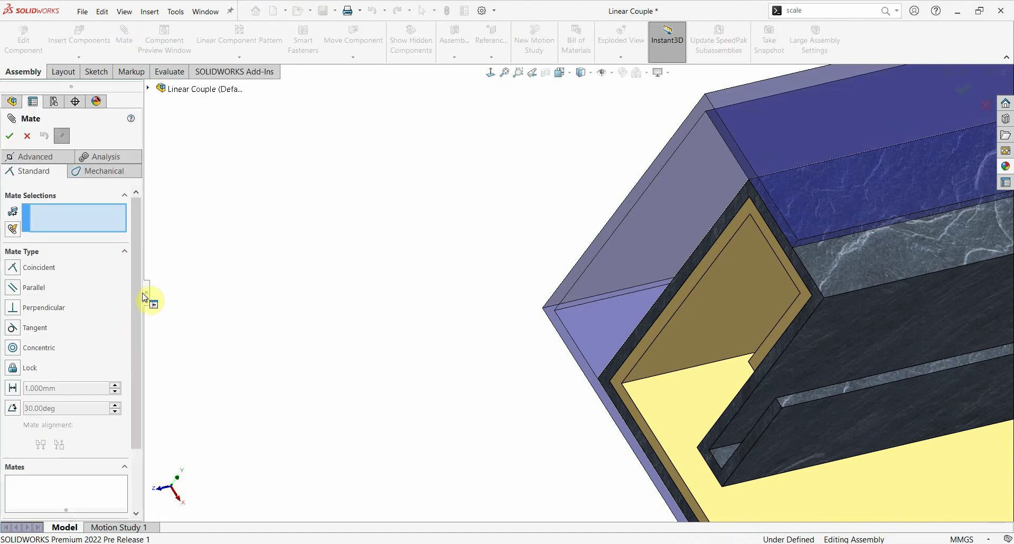
left_click(47, 499)
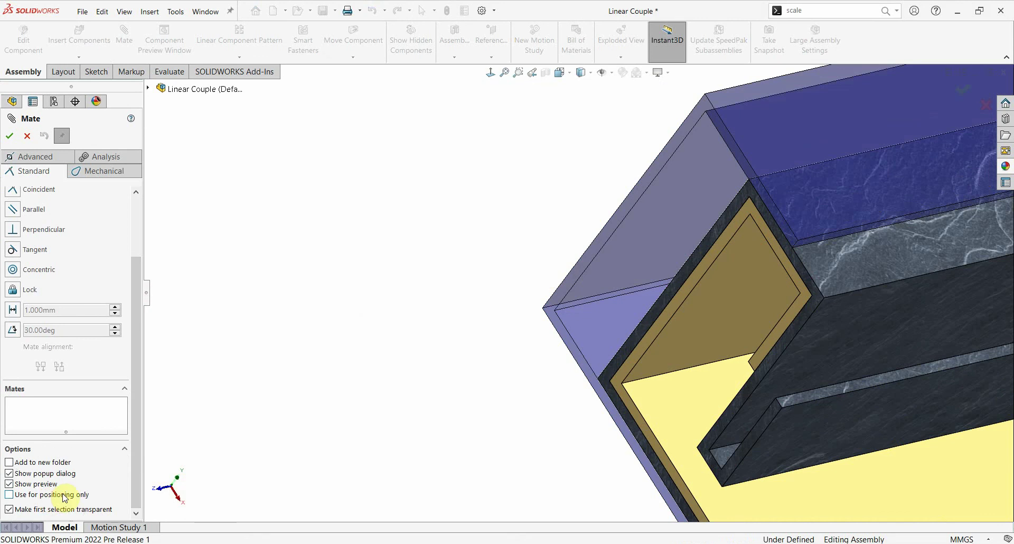
left_click_drag(137, 449, 126, 227)
left_click(30, 157)
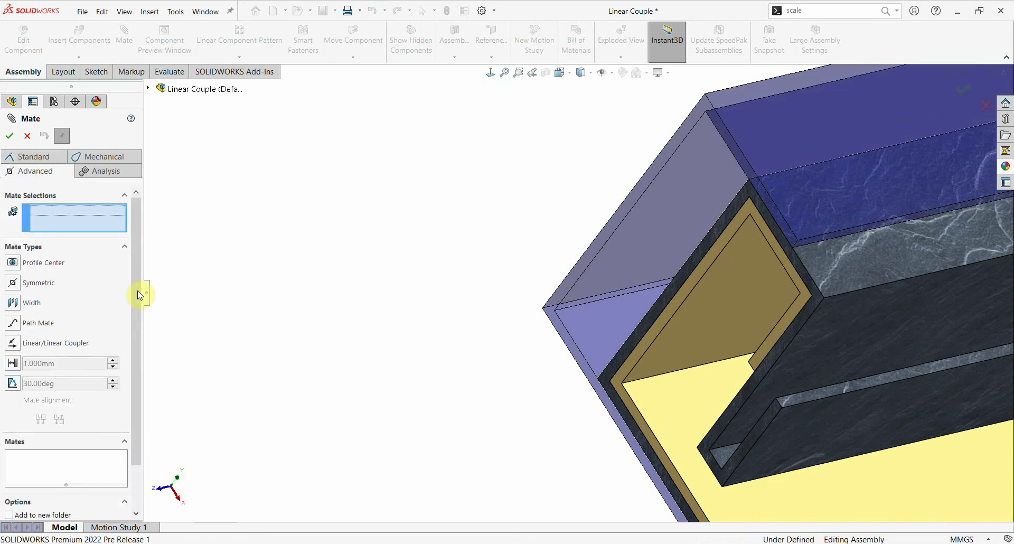
left_click(14, 363)
scroll(605, 278, "down", 3)
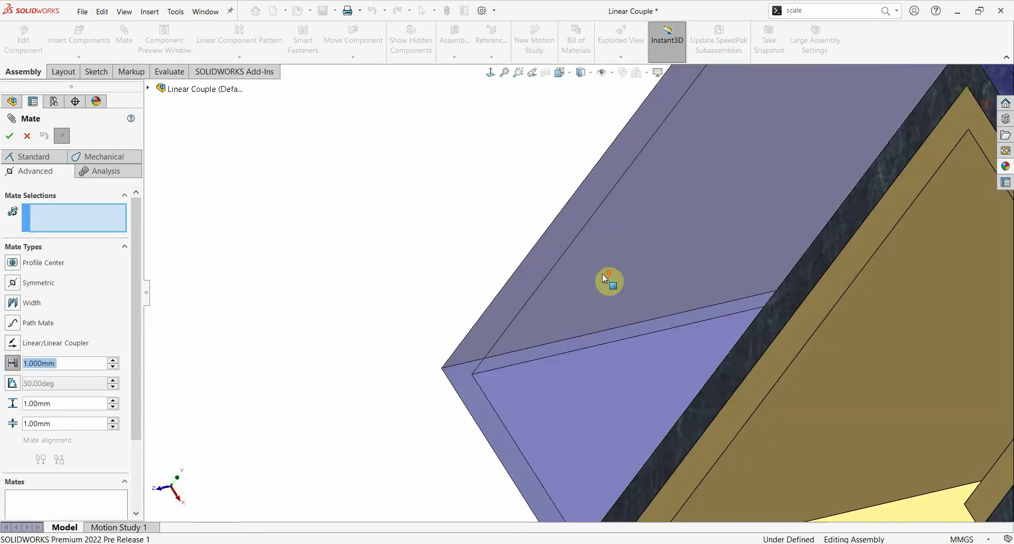
left_click(540, 273)
left_click(708, 401)
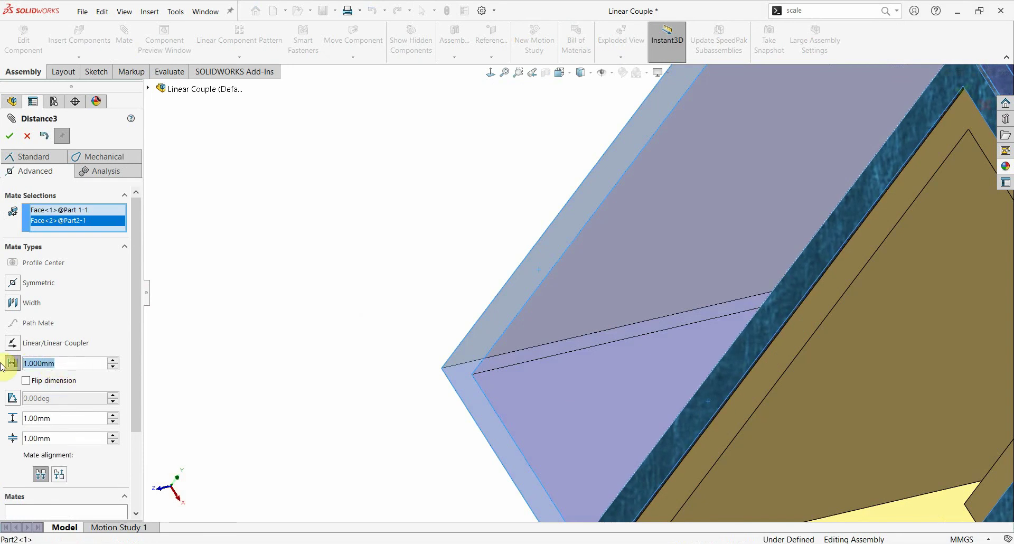
type("0")
key("Return")
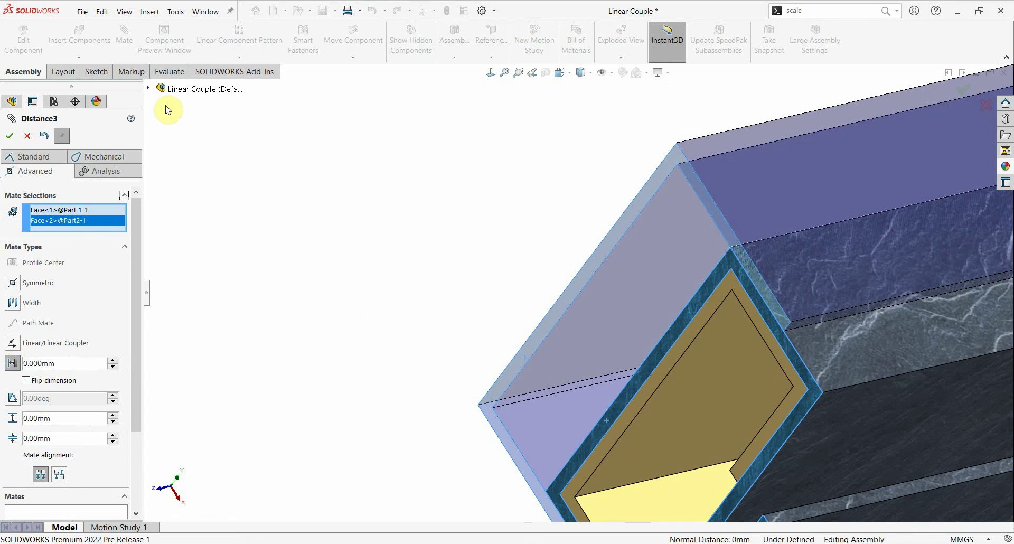
- Measure Part 1's top edge, showing a length of 900 mm
left_click(168, 71)
left_click(191, 37)
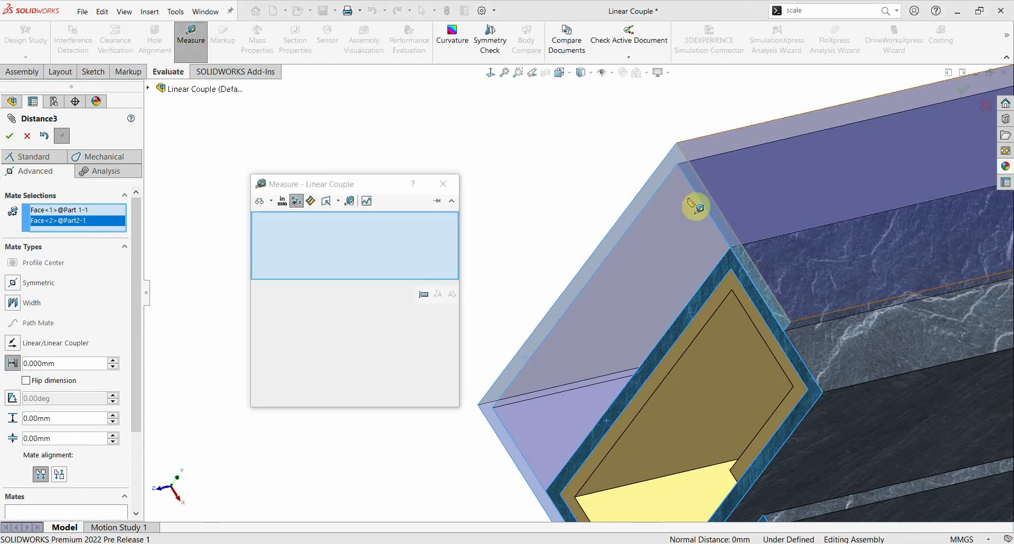
scroll(703, 203, "up", 5)
left_click(662, 251)
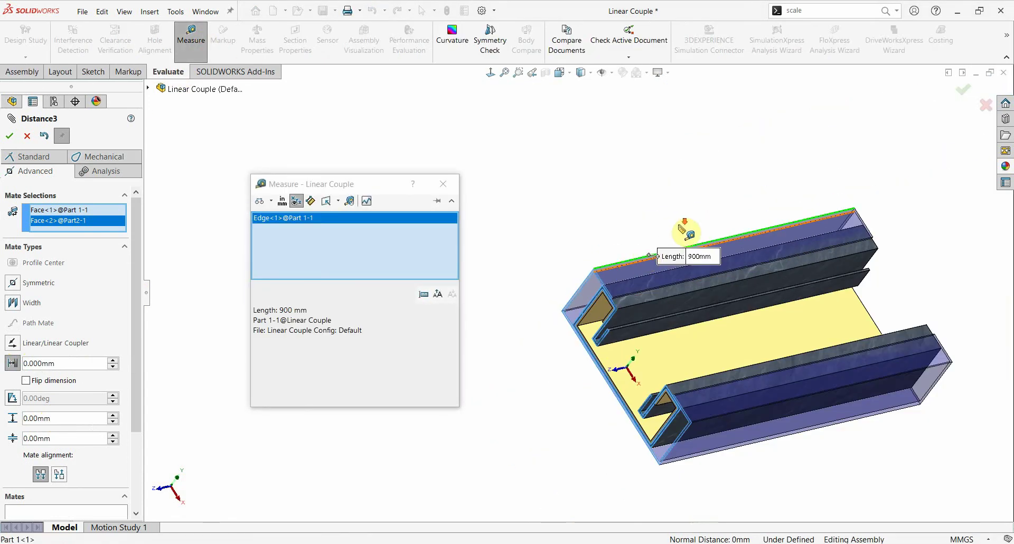
scroll(687, 222, "down", 3)
double_click(286, 310)
- Set the limit distance maximum to 900 mm and accept LimitDistance1
left_click(444, 183)
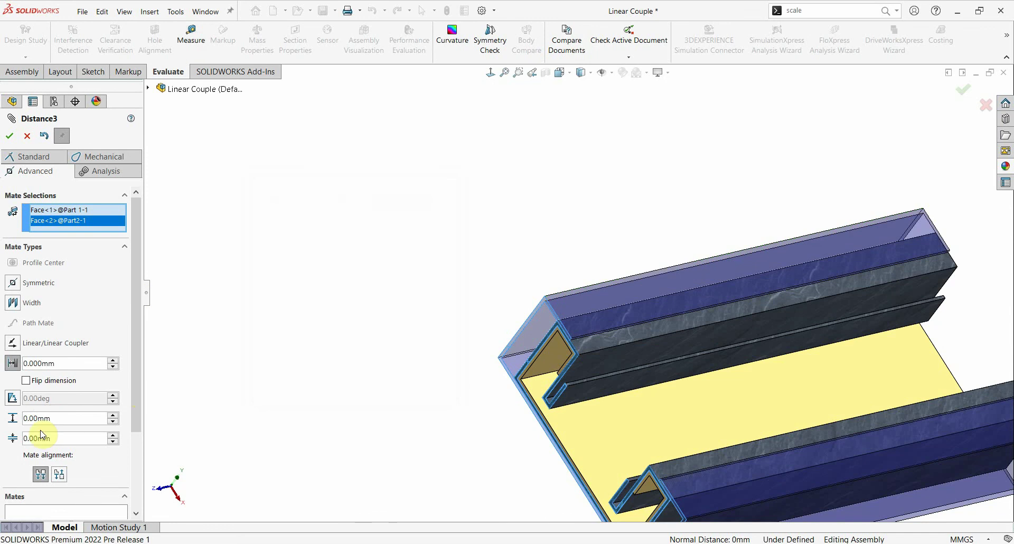
type("900")
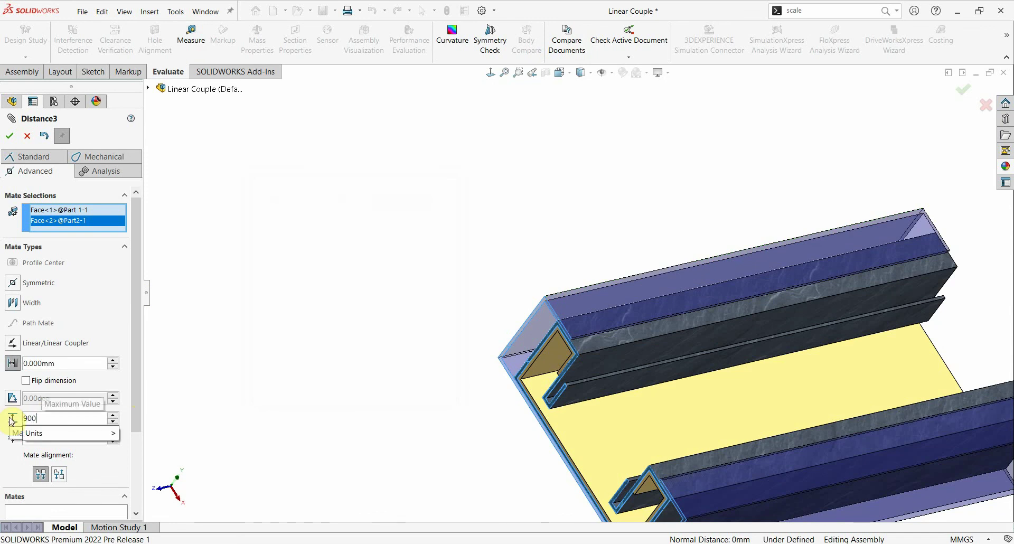
key("Return")
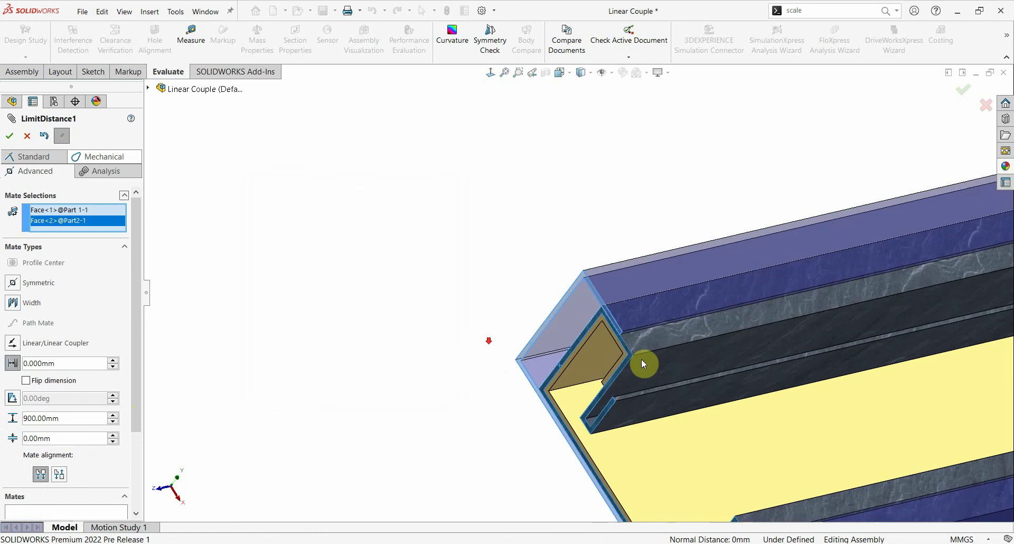
scroll(641, 359, "down", 2)
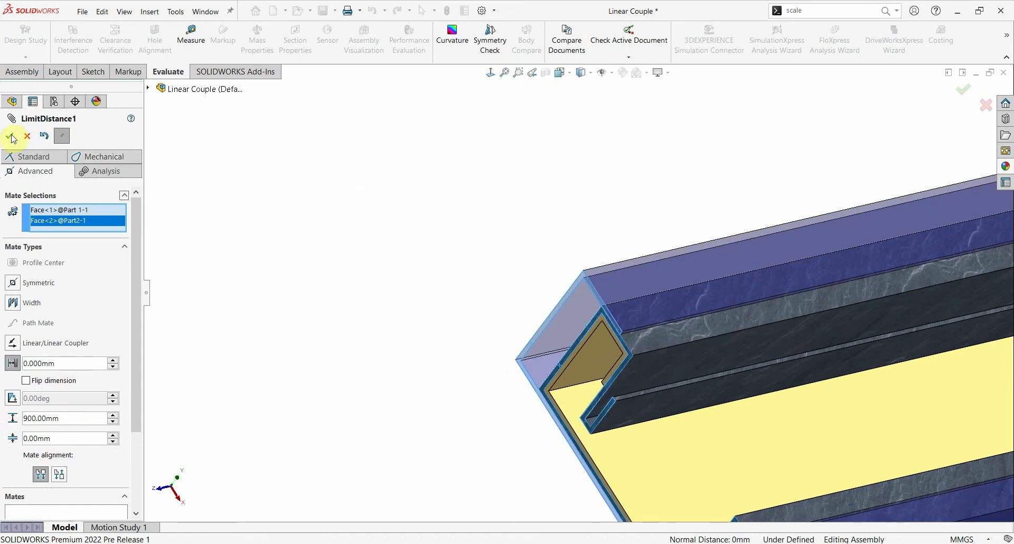
- Add Linear/Linear Coupler3 between the end faces of Part 2 and Part 3 at ratio 1:2
left_click(12, 345)
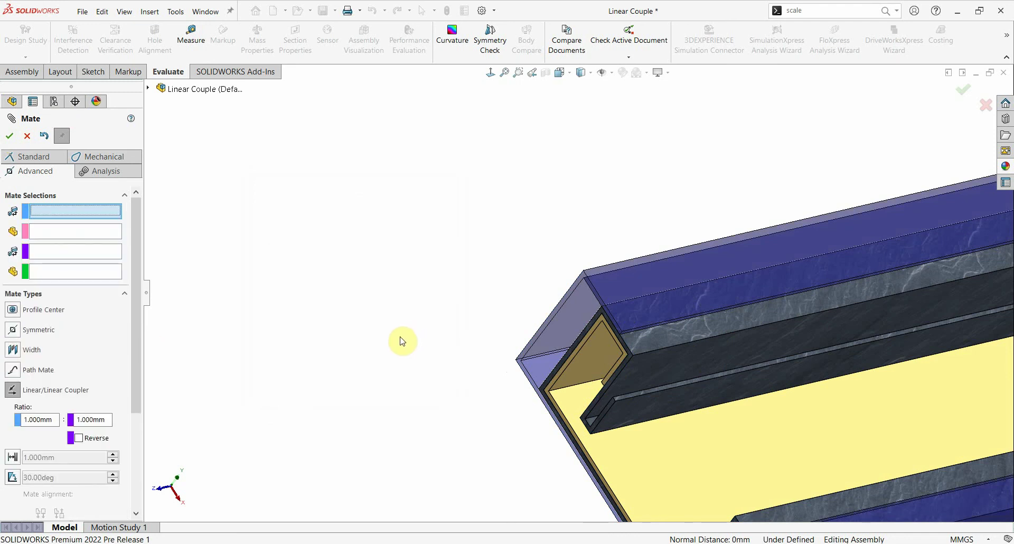
scroll(613, 335, "down", 5)
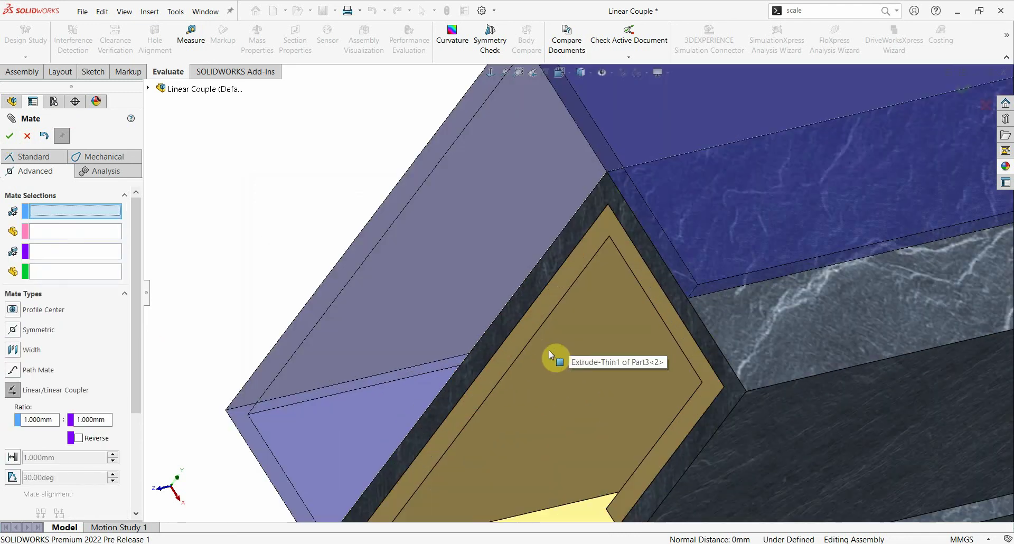
left_click(498, 335)
left_click(509, 360)
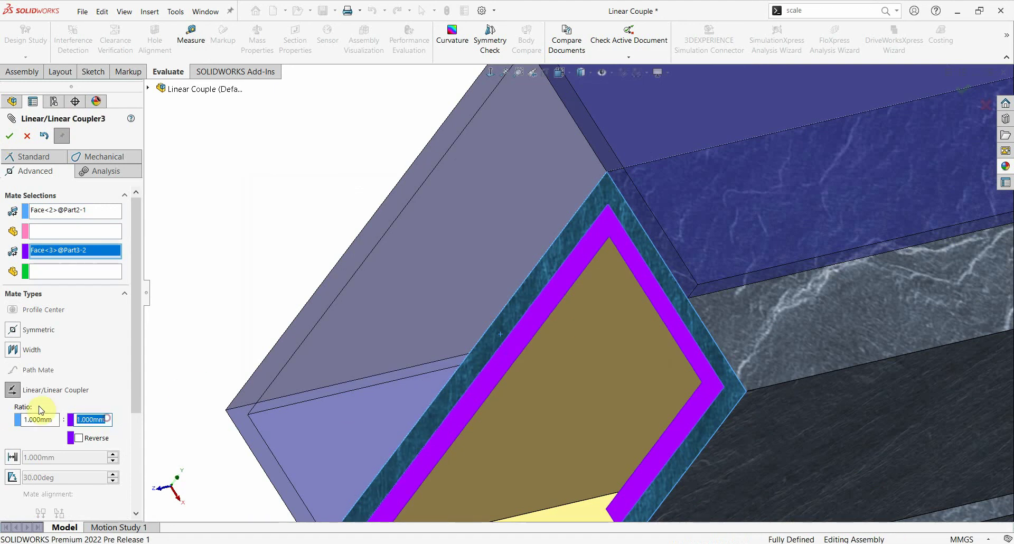
key("Tab")
scroll(231, 304, "up", 5)
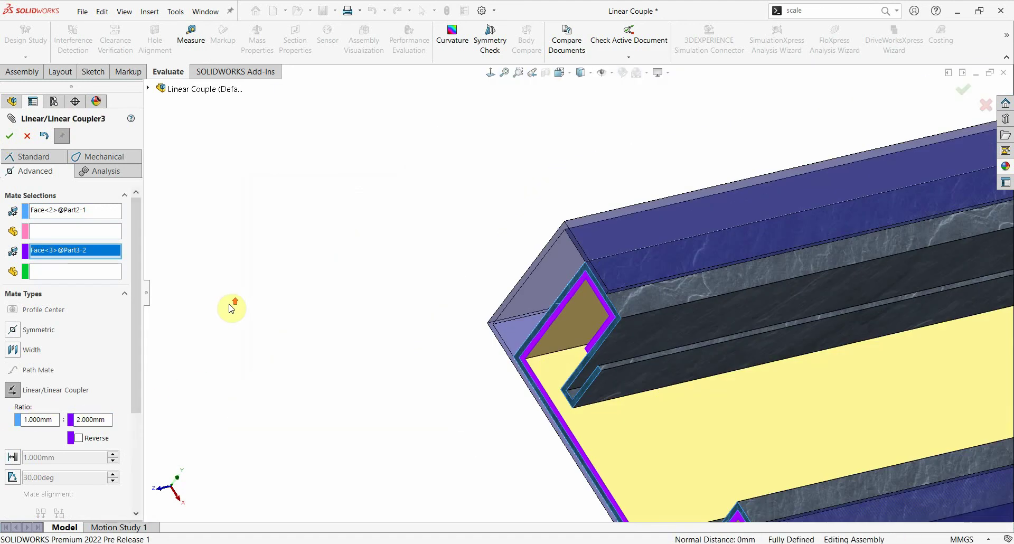
left_click(10, 136)
- Drag Part 2 and the inner channel so the grey and yellow slides extend from the blue tube
scroll(575, 300, "up", 5)
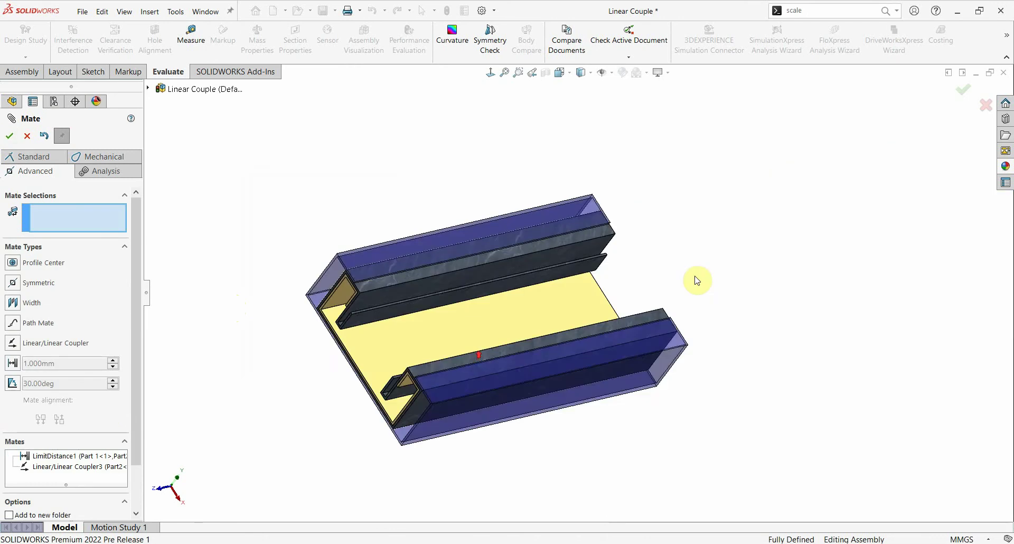
scroll(695, 274, "down", 3)
scroll(472, 423, "up", 4)
middle_click_drag(472, 423, 801, 279)
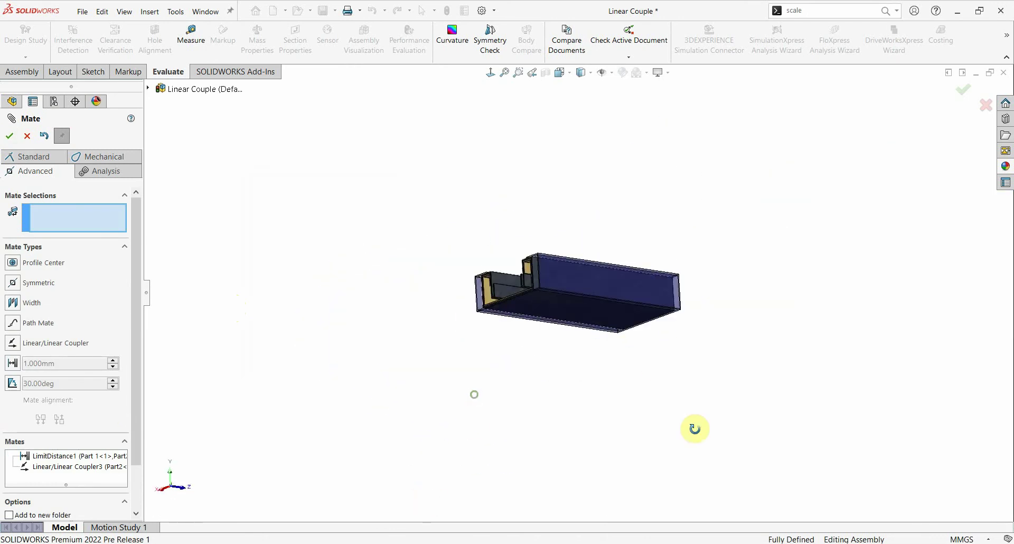
scroll(553, 304, "down", 3)
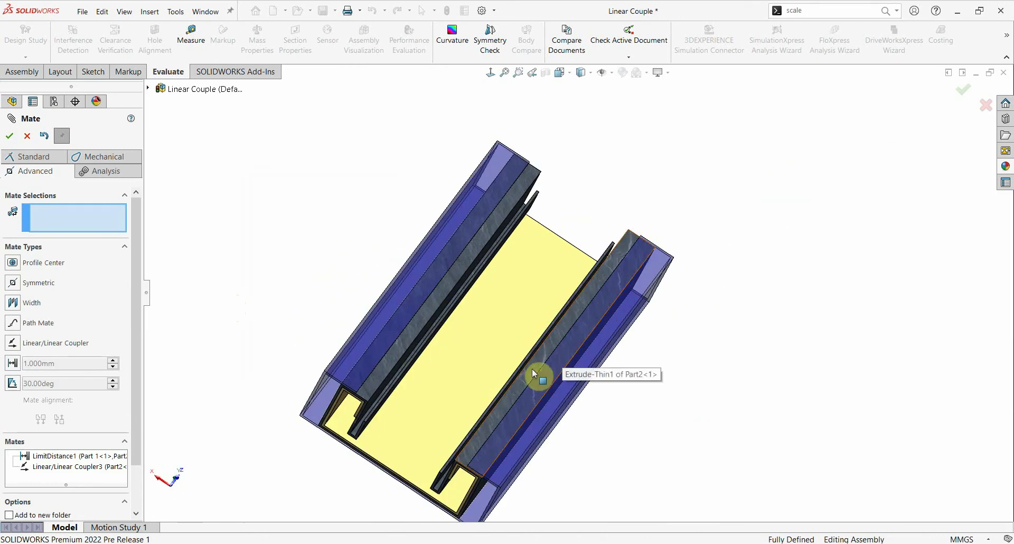
mouse_move(532, 369)
middle_mouse_down()
mouse_move(534, 315)
mouse_move(475, 379)
middle_mouse_up()
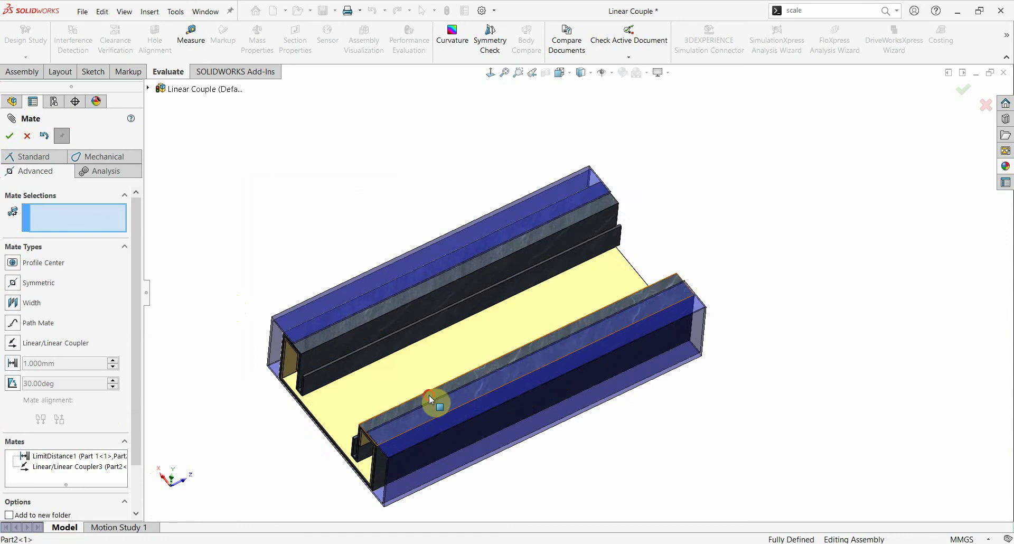
left_click_drag(429, 395, 820, 269)
scroll(697, 370, "up", 3)
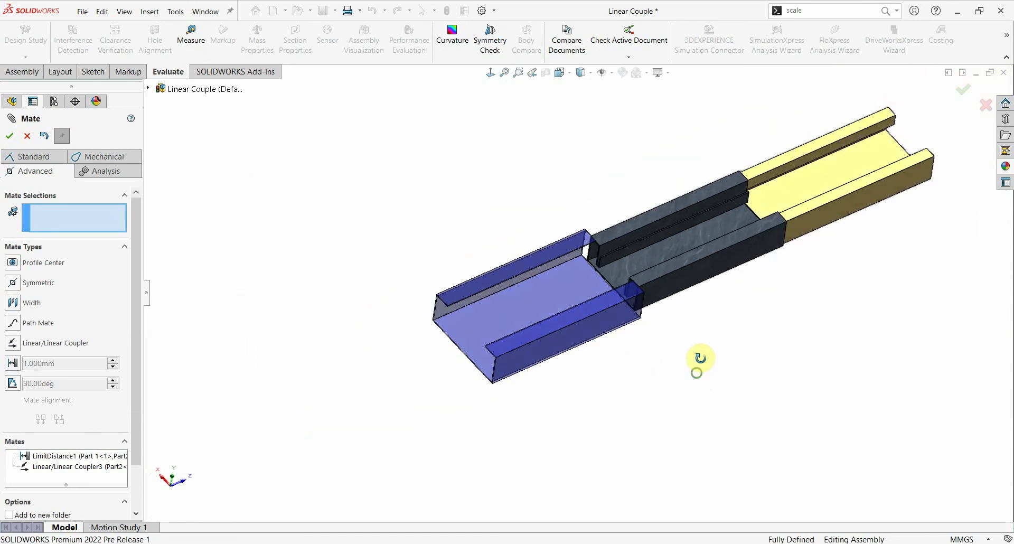
scroll(729, 290, "down", 2)
scroll(659, 261, "down", 2)
mouse_move(683, 265)
left_mouse_down()
mouse_move(381, 415)
mouse_move(809, 220)
mouse_move(538, 352)
mouse_move(519, 380)
mouse_move(755, 241)
mouse_move(385, 384)
mouse_move(650, 317)
mouse_move(730, 285)
mouse_move(641, 356)
mouse_move(624, 350)
left_mouse_up()
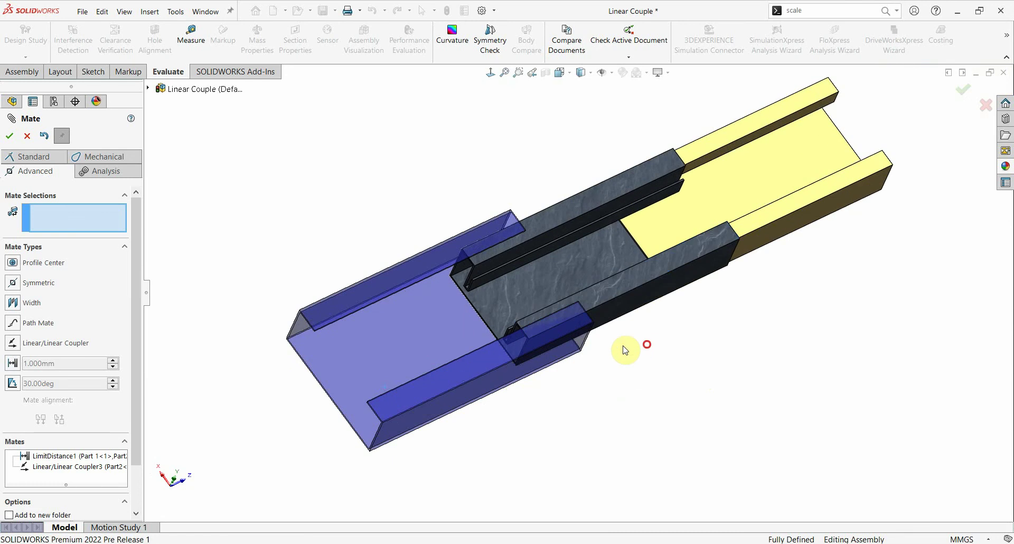